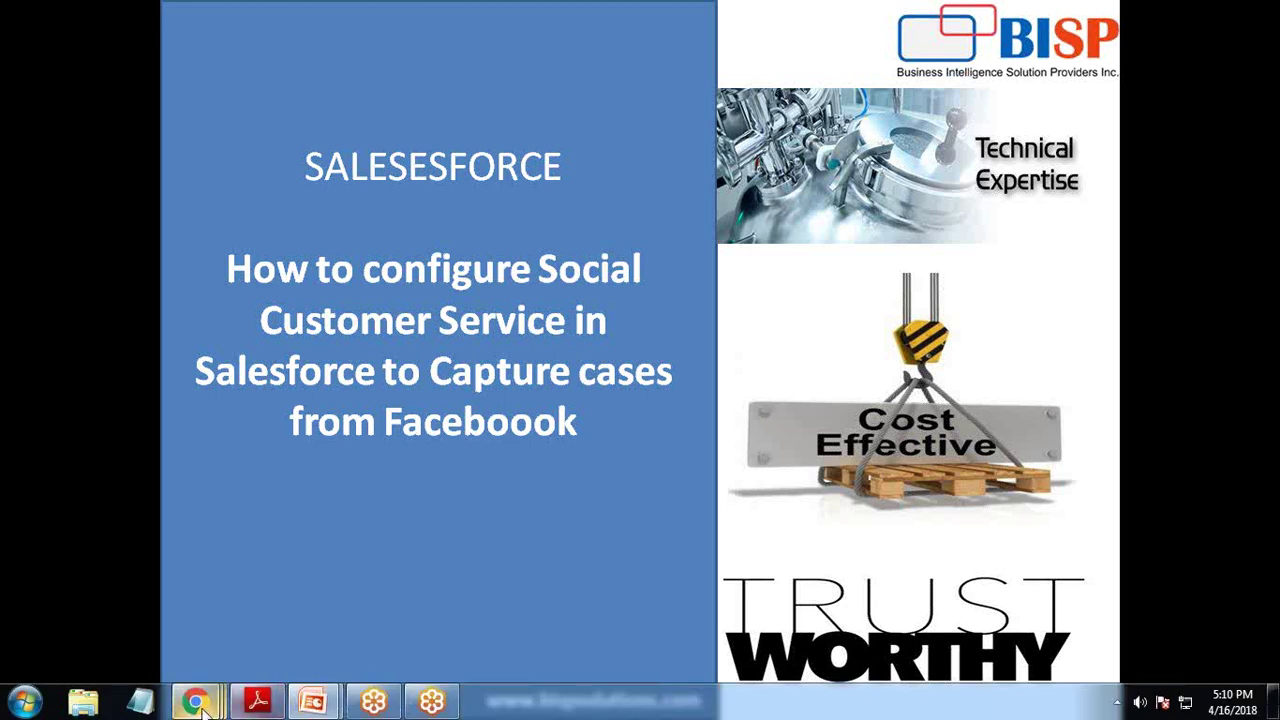
From the Facebook sidebar, open the Microsoft Dynamics CRM Training page in a new tab and switch to it.
{"action": "mouse_move", "coordinate": [196, 700]}
{"action": "left_click", "coordinate": [490, 618]}
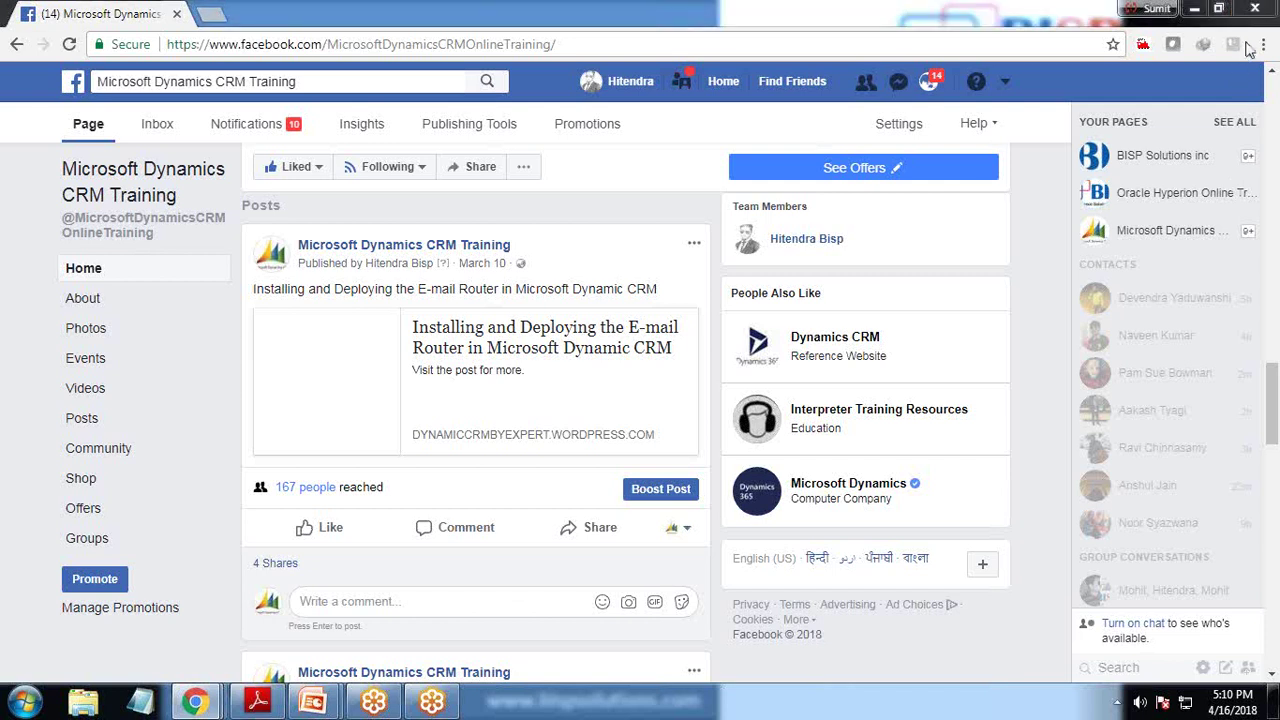
{"action": "scroll", "coordinate": [71, 251], "scroll_direction": "up", "scroll_amount": 4}
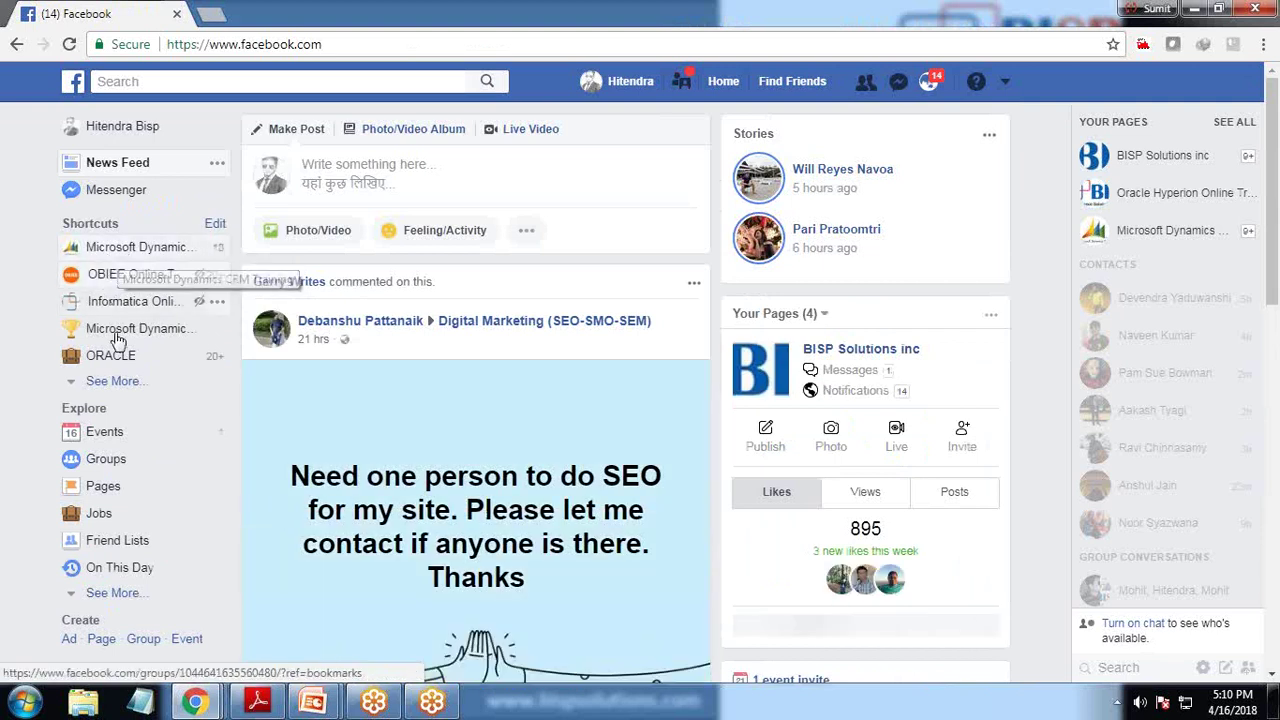
{"action": "right_click", "coordinate": [114, 250]}
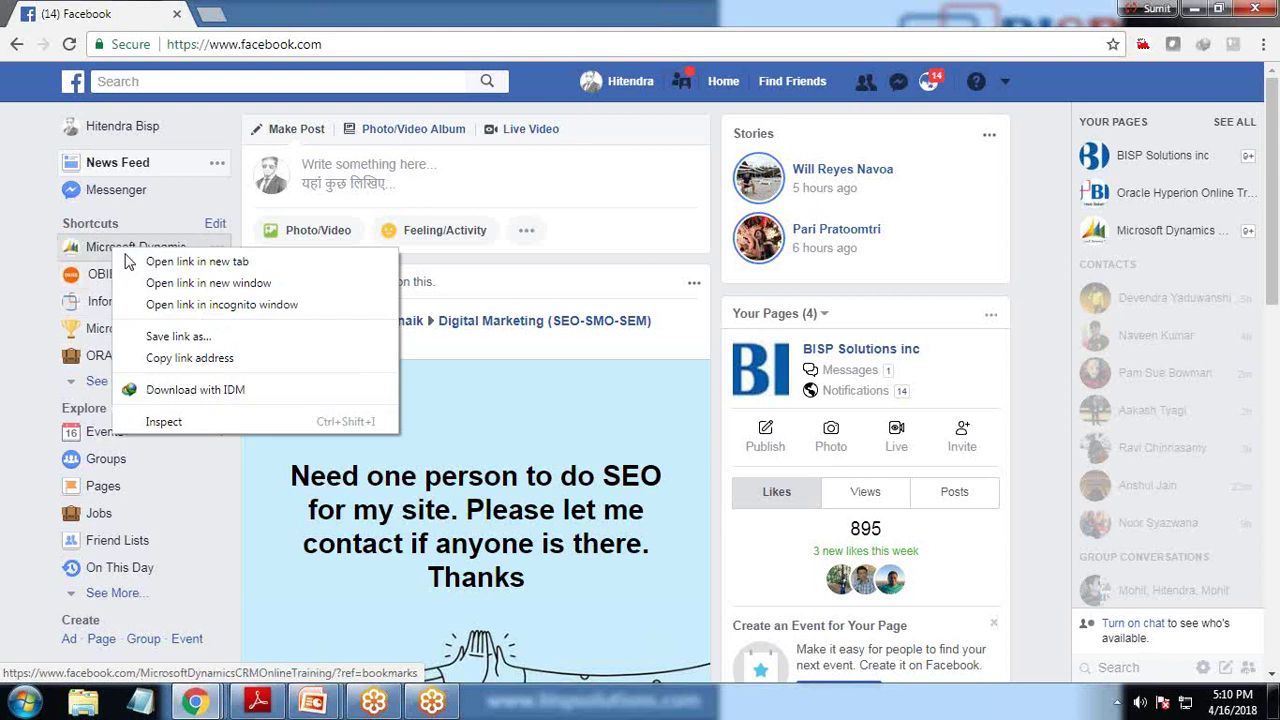
{"action": "left_click", "coordinate": [140, 261]}
{"action": "key", "text": "ctrl+Tab"}
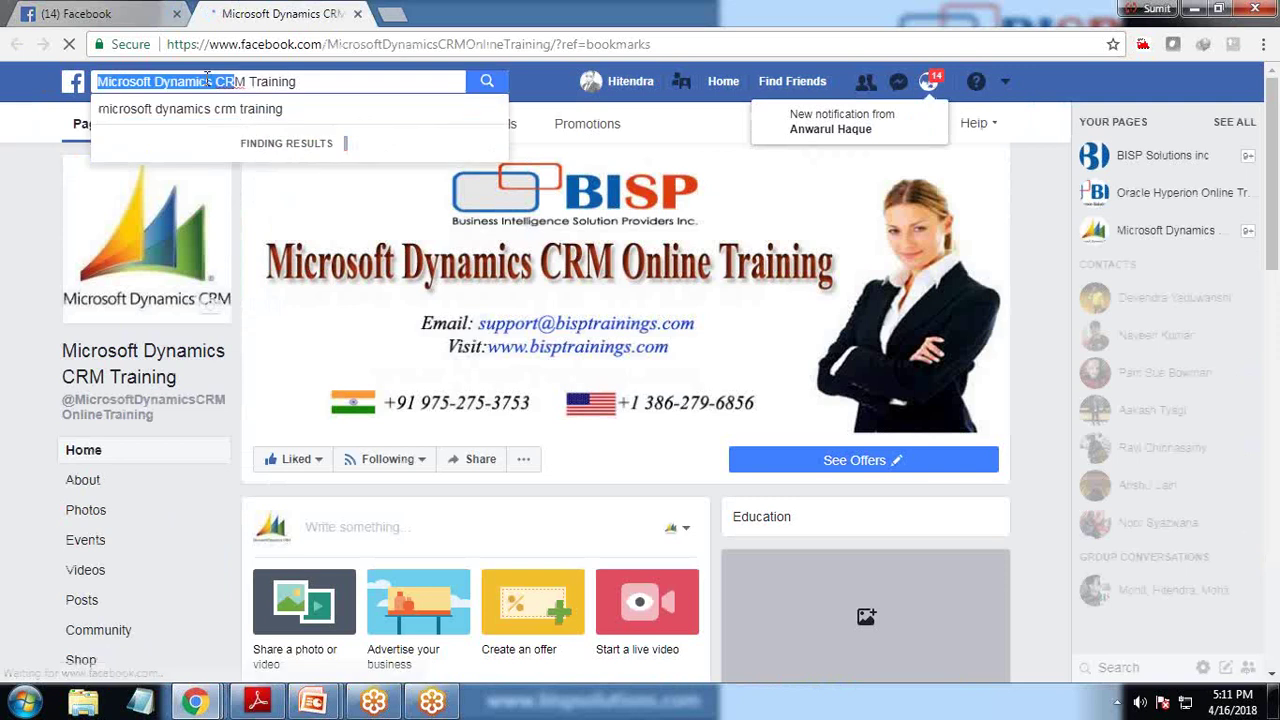
{"action": "left_click_drag", "start_coordinate": [97, 82], "coordinate": [165, 82]}
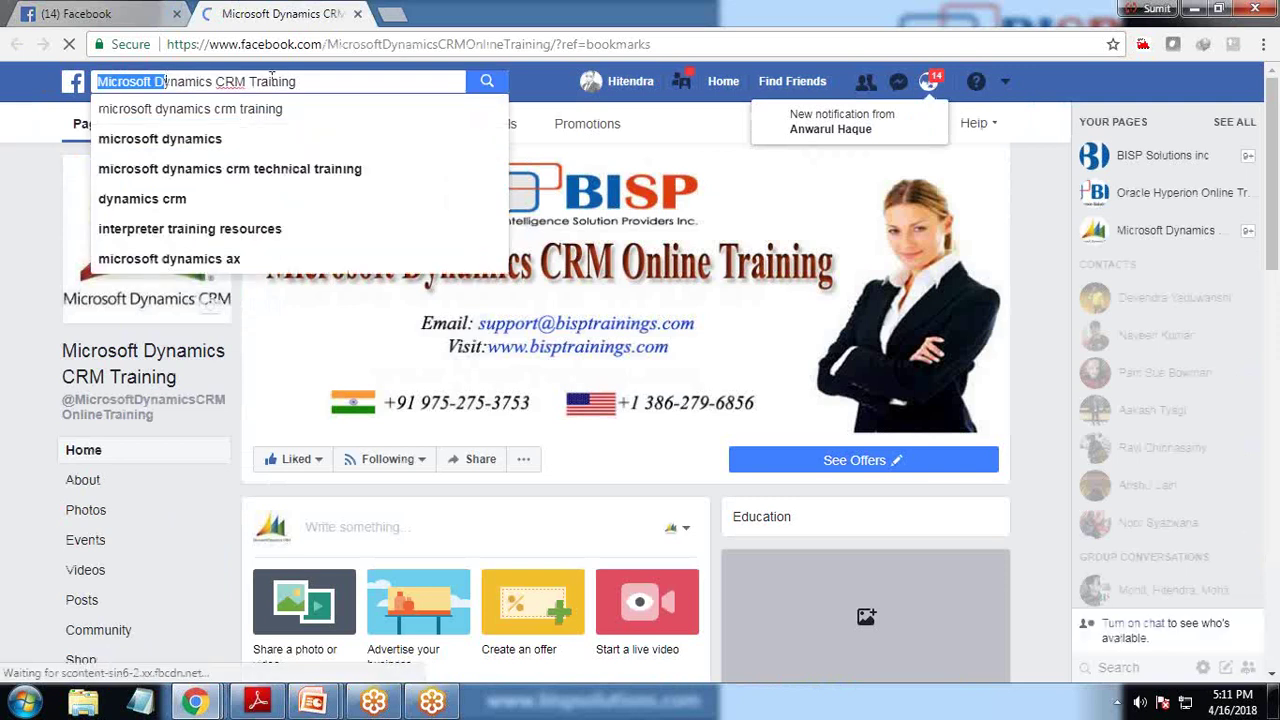
{"action": "left_click", "coordinate": [103, 152]}
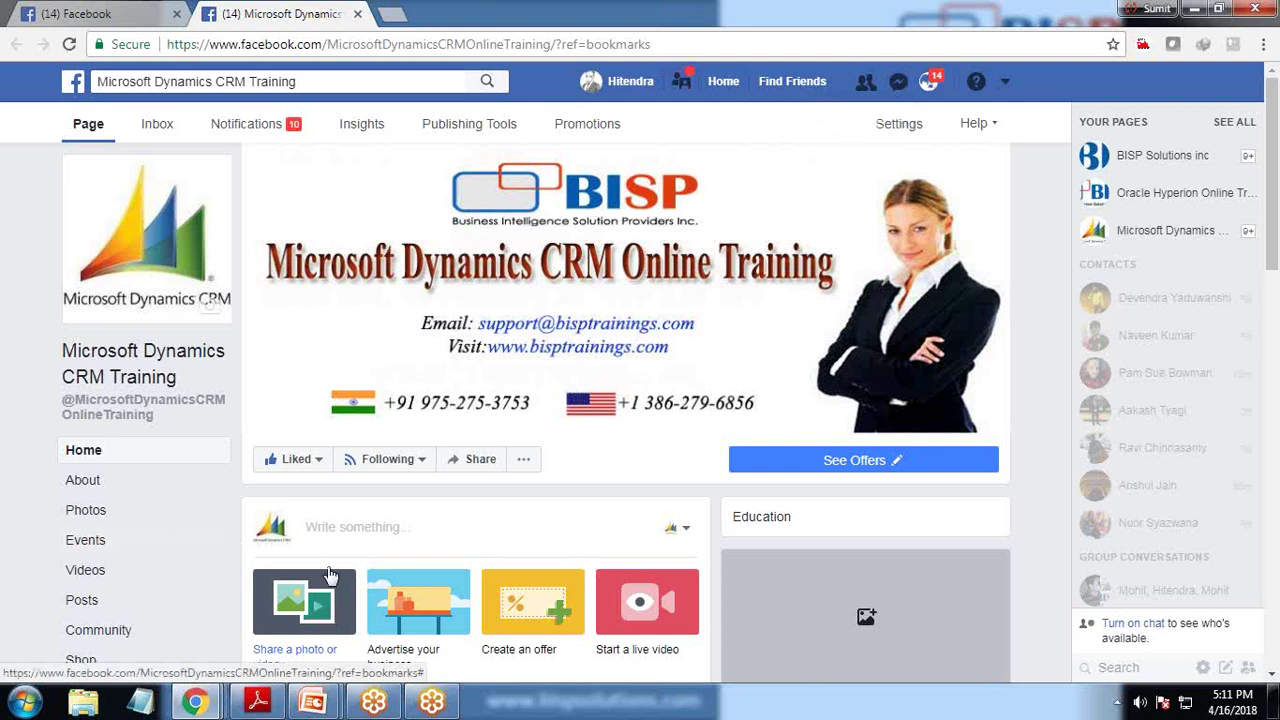
In Salesforce, search Quick Find for 'Social' and open Social Customer Service under Social Media.
{"action": "mouse_move", "coordinate": [195, 701]}
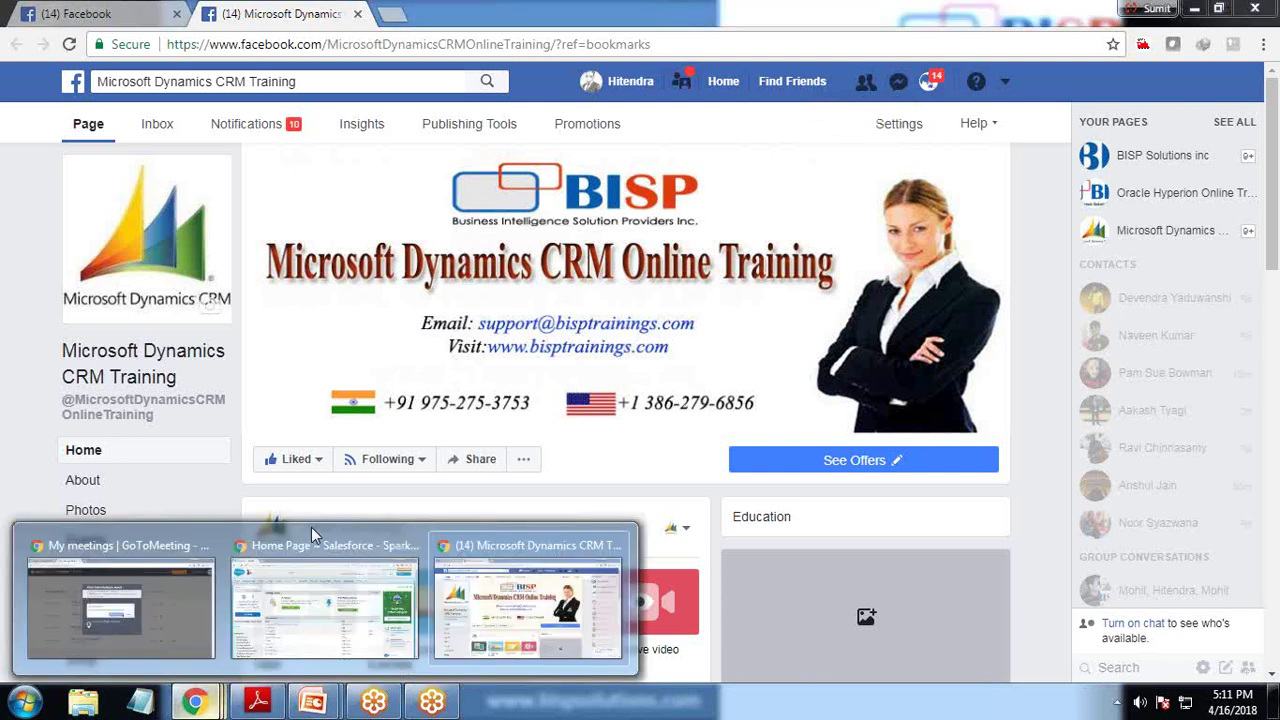
{"action": "left_click", "coordinate": [311, 620]}
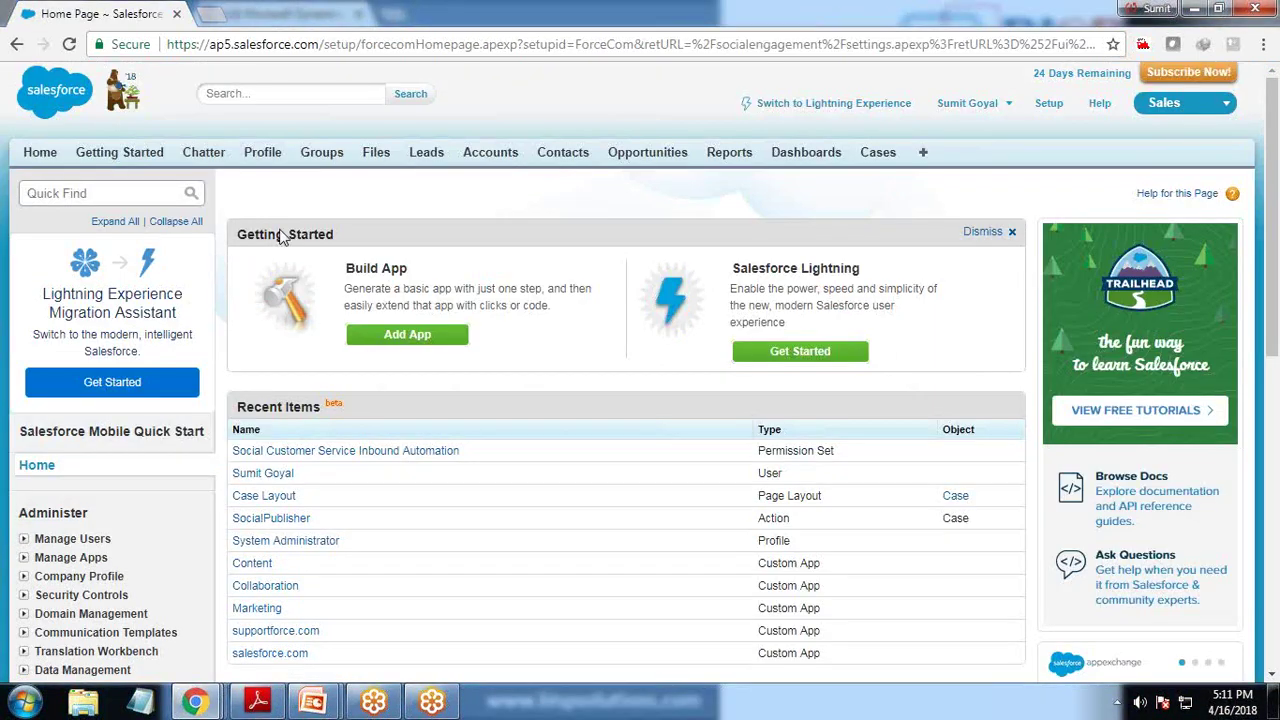
{"action": "left_click", "coordinate": [88, 203]}
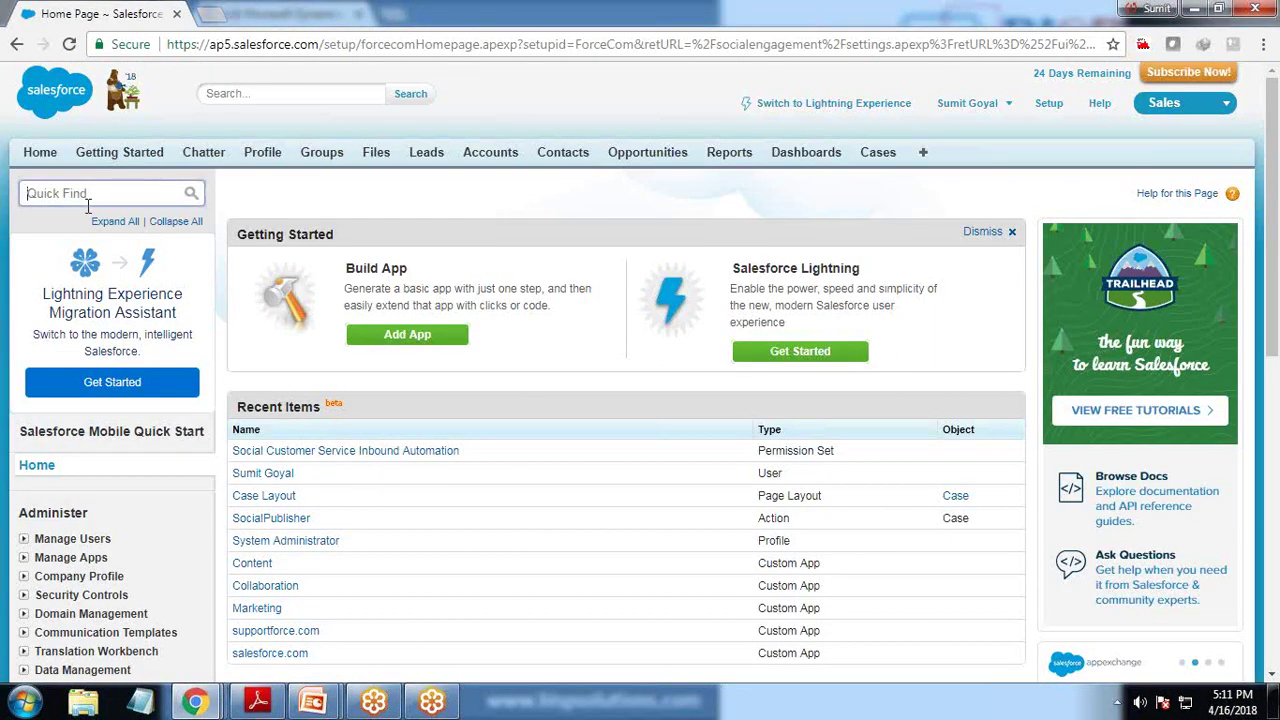
{"action": "type", "text": "Social"}
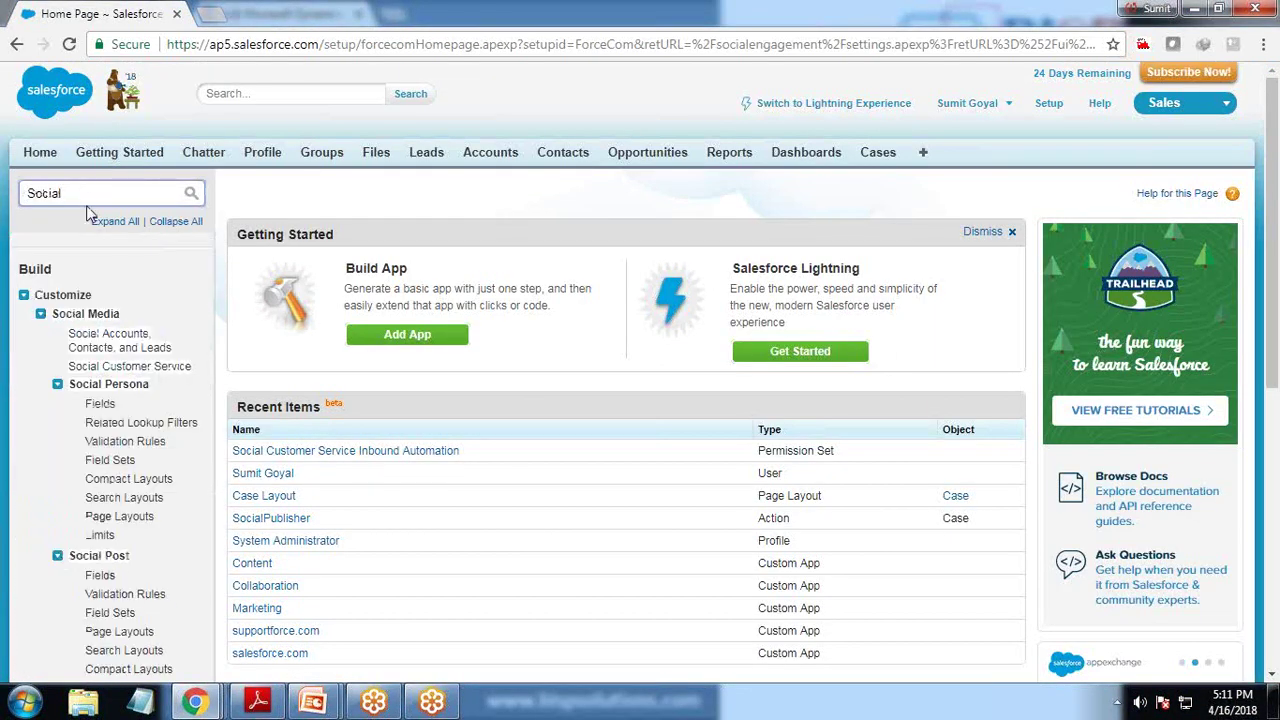
{"action": "left_click", "coordinate": [140, 368]}
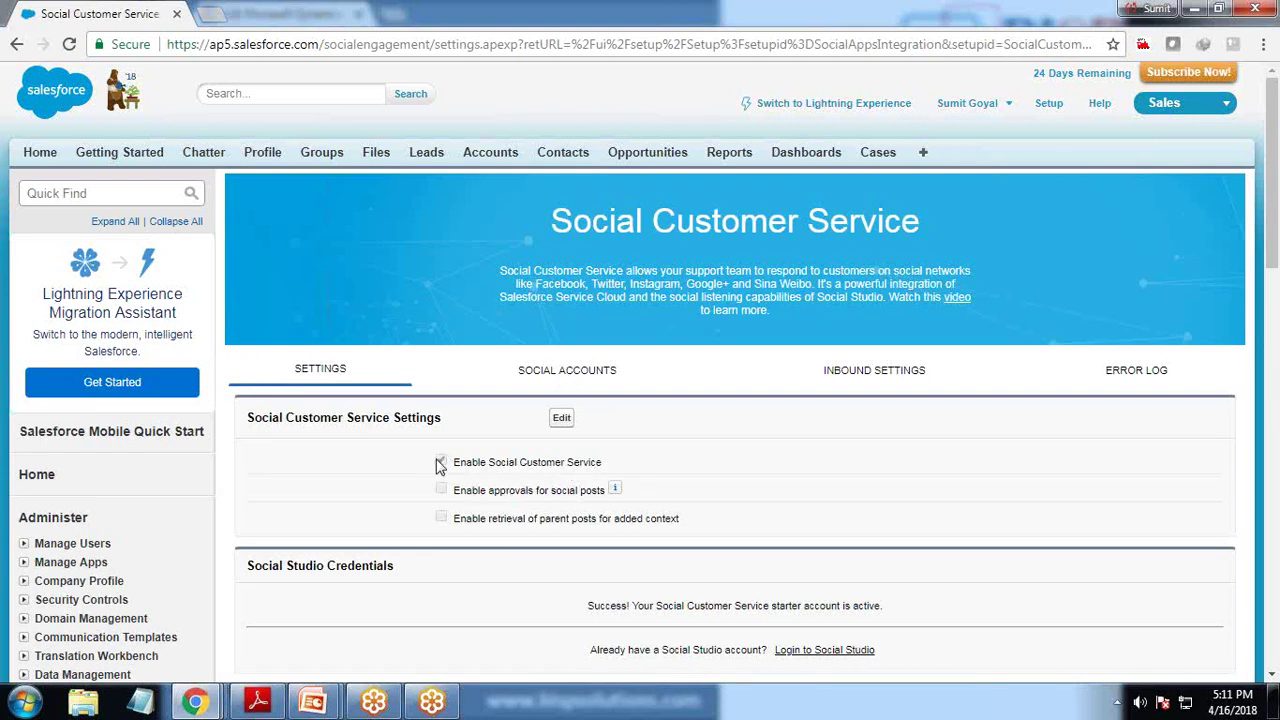
Save the Social Customer Service settings with Enable Social Customer Service checked and other options off.
{"action": "left_click", "coordinate": [565, 420]}
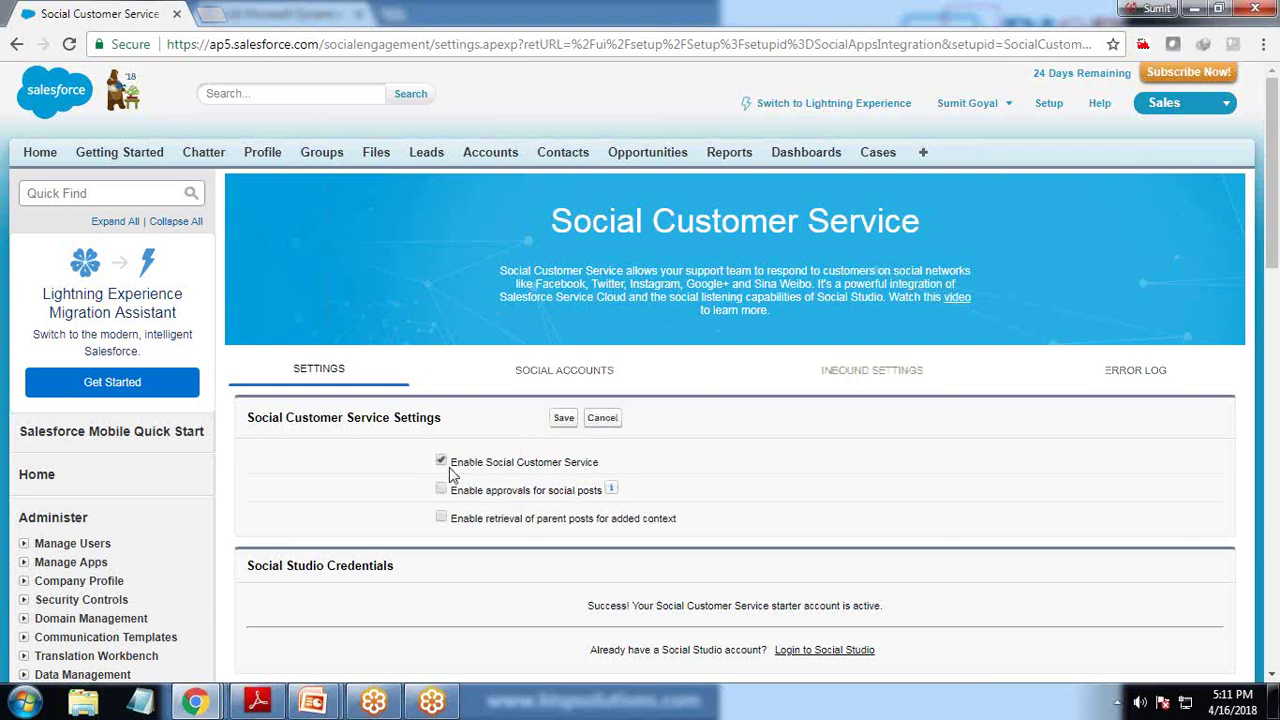
{"action": "left_click", "coordinate": [563, 421]}
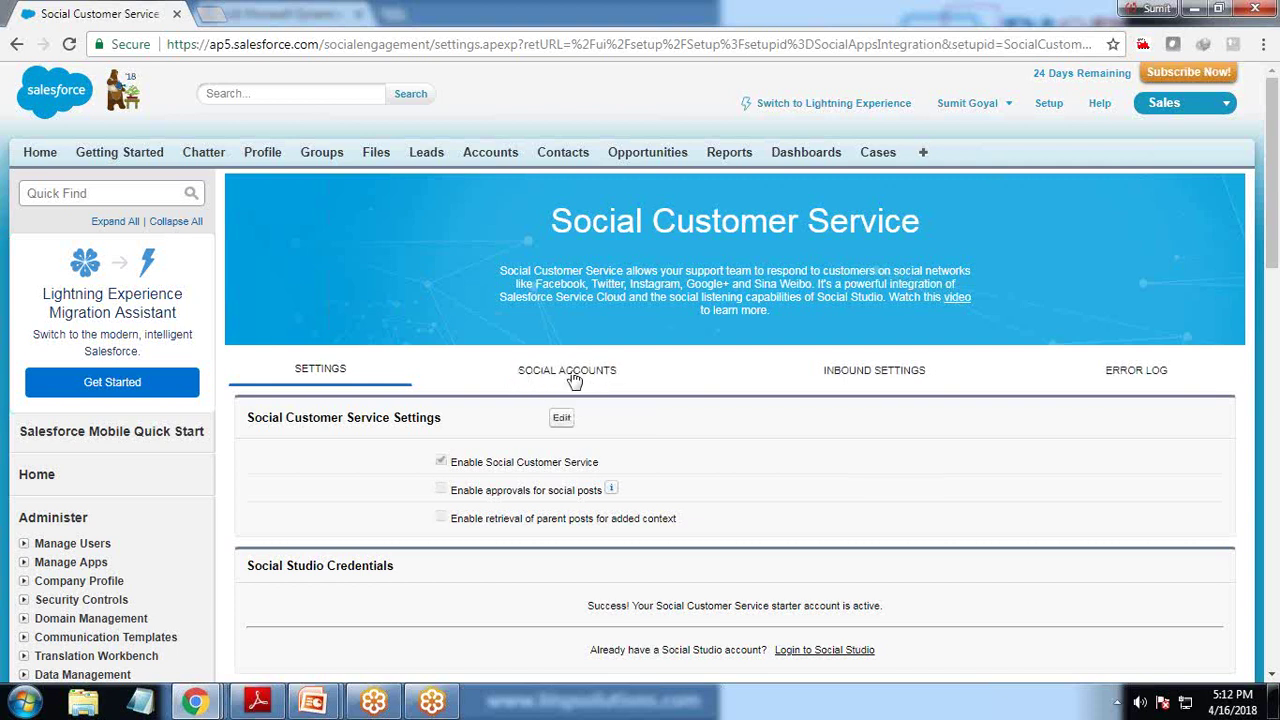
{"action": "left_click", "coordinate": [575, 382]}
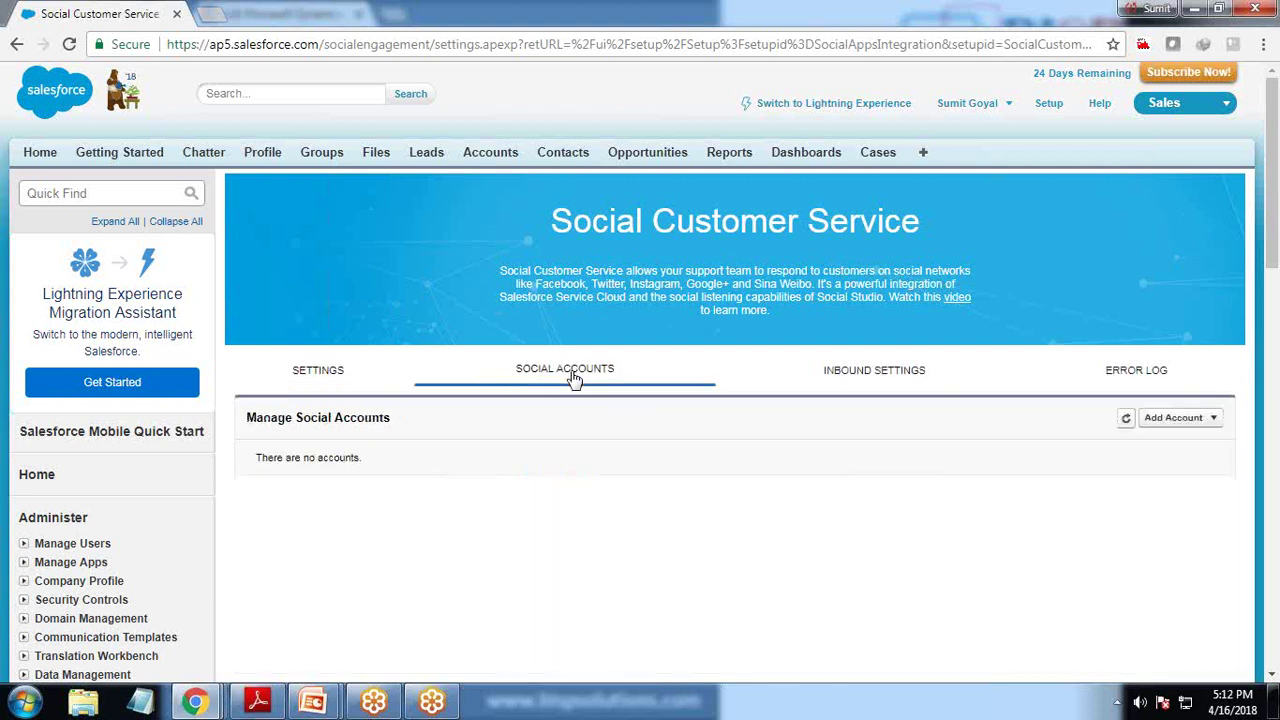
Choose Add Account > Facebook on the Social Accounts tab to list the available Facebook pages.
{"action": "left_click_drag", "start_coordinate": [258, 457], "coordinate": [362, 460]}
{"action": "left_click", "coordinate": [286, 480]}
{"action": "left_click", "coordinate": [1195, 422]}
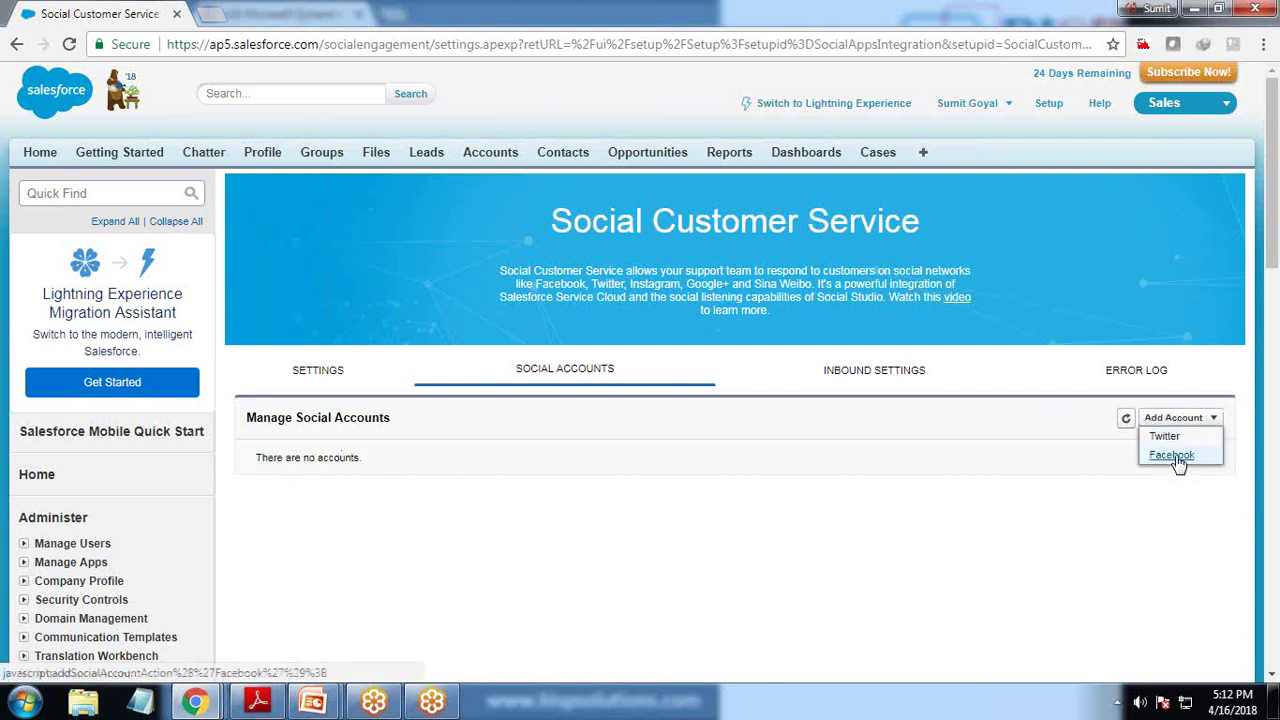
{"action": "left_click", "coordinate": [1172, 456]}
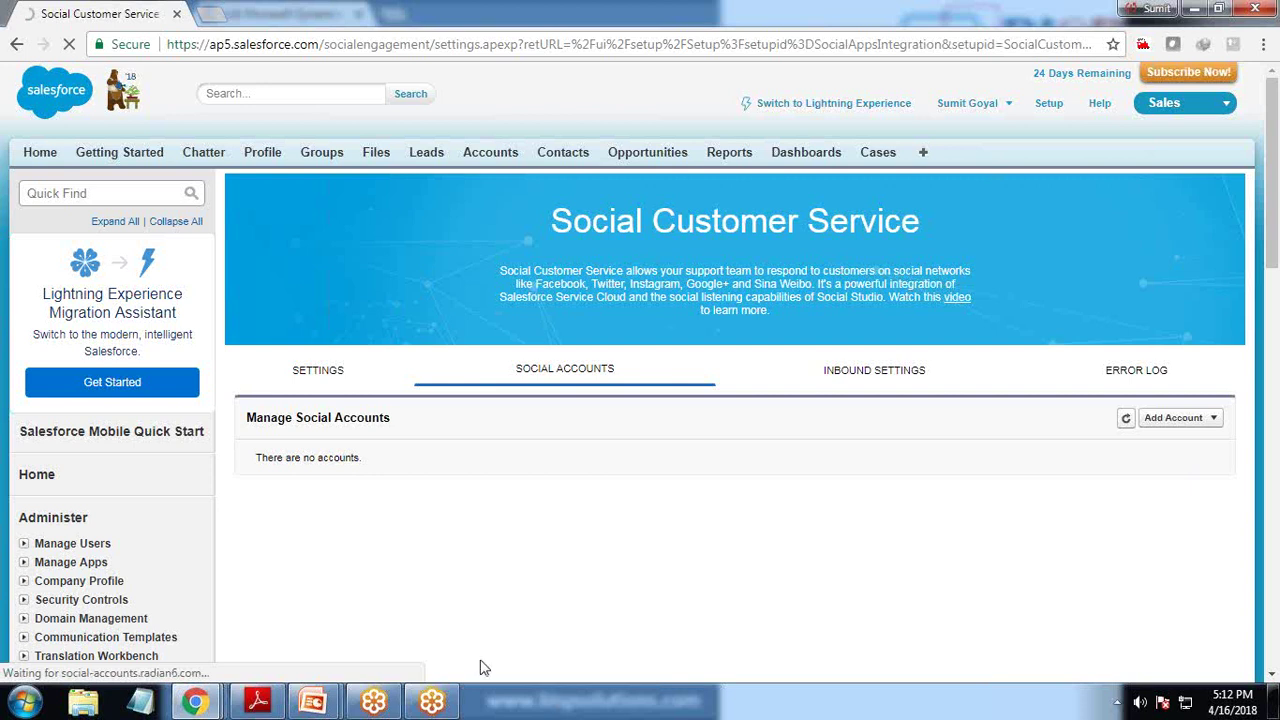
{"action": "mouse_move", "coordinate": [200, 700]}
{"action": "left_click", "coordinate": [460, 620]}
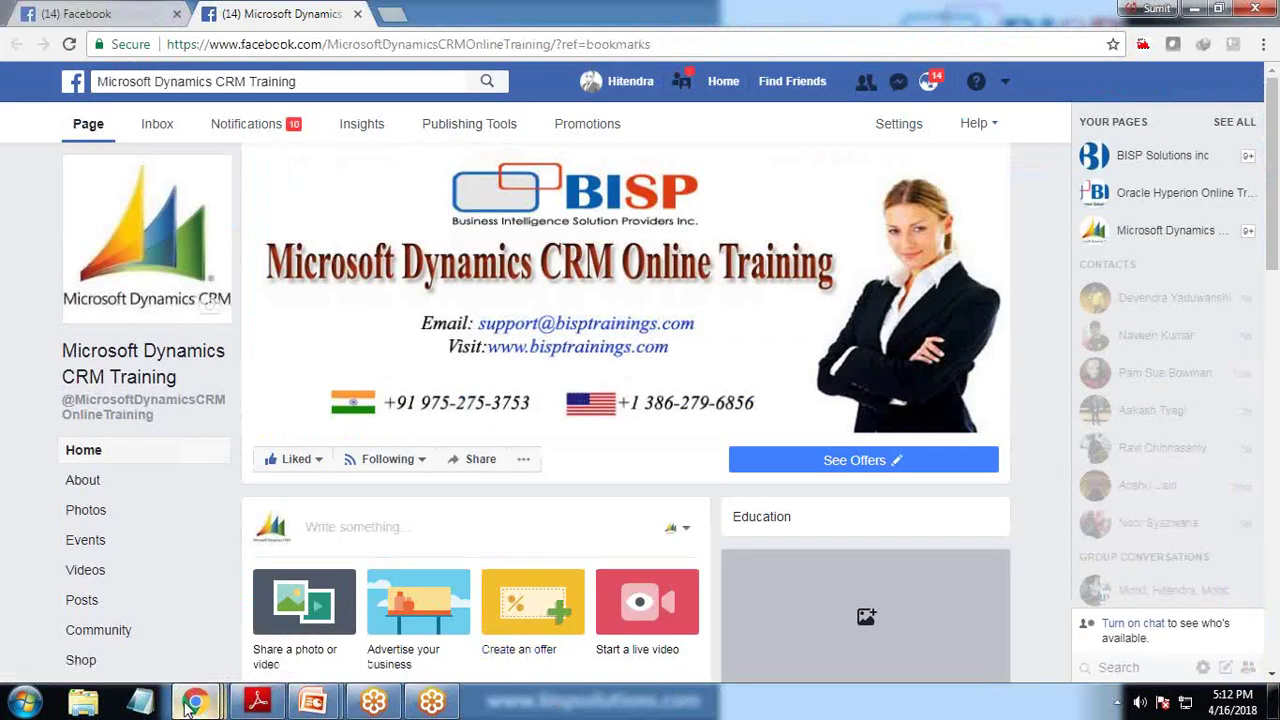
{"action": "mouse_move", "coordinate": [195, 700]}
{"action": "left_click", "coordinate": [297, 606]}
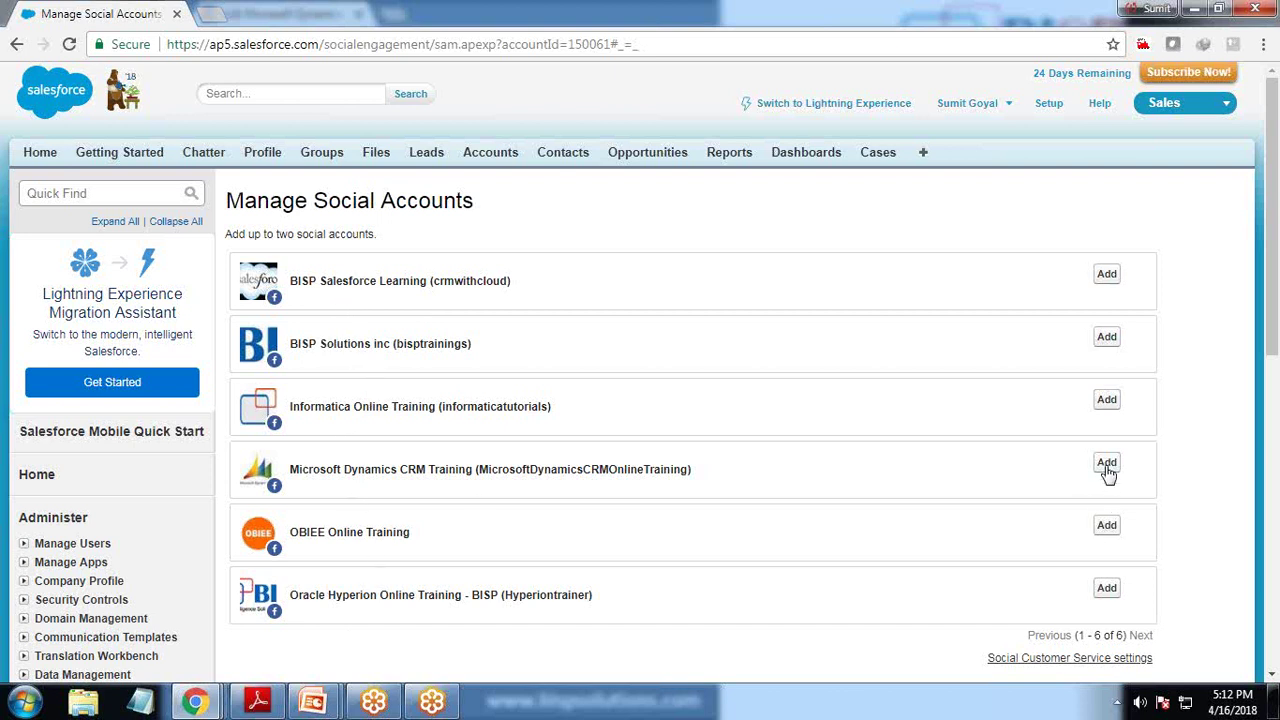
Add the Microsoft Dynamics CRM Training page as a social account and return to the Social Accounts tab.
{"action": "left_click_drag", "start_coordinate": [228, 234], "coordinate": [376, 241]}
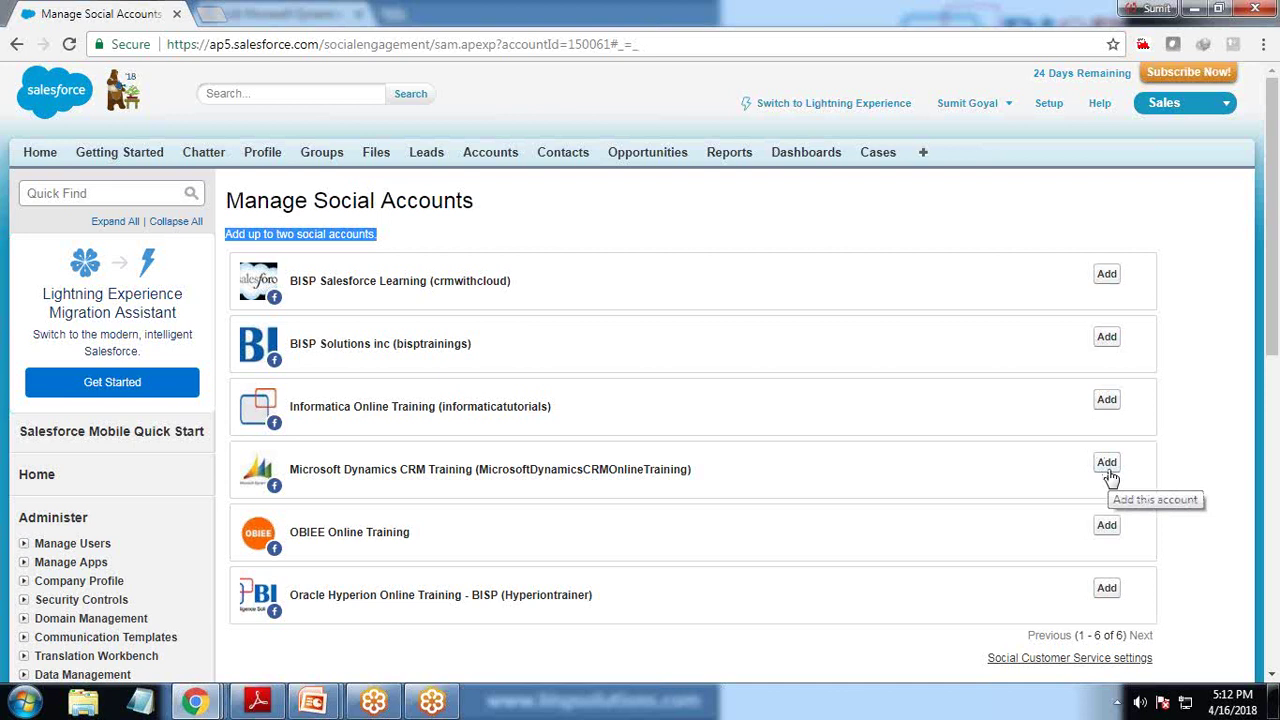
{"action": "left_click_drag", "start_coordinate": [290, 469], "coordinate": [459, 467]}
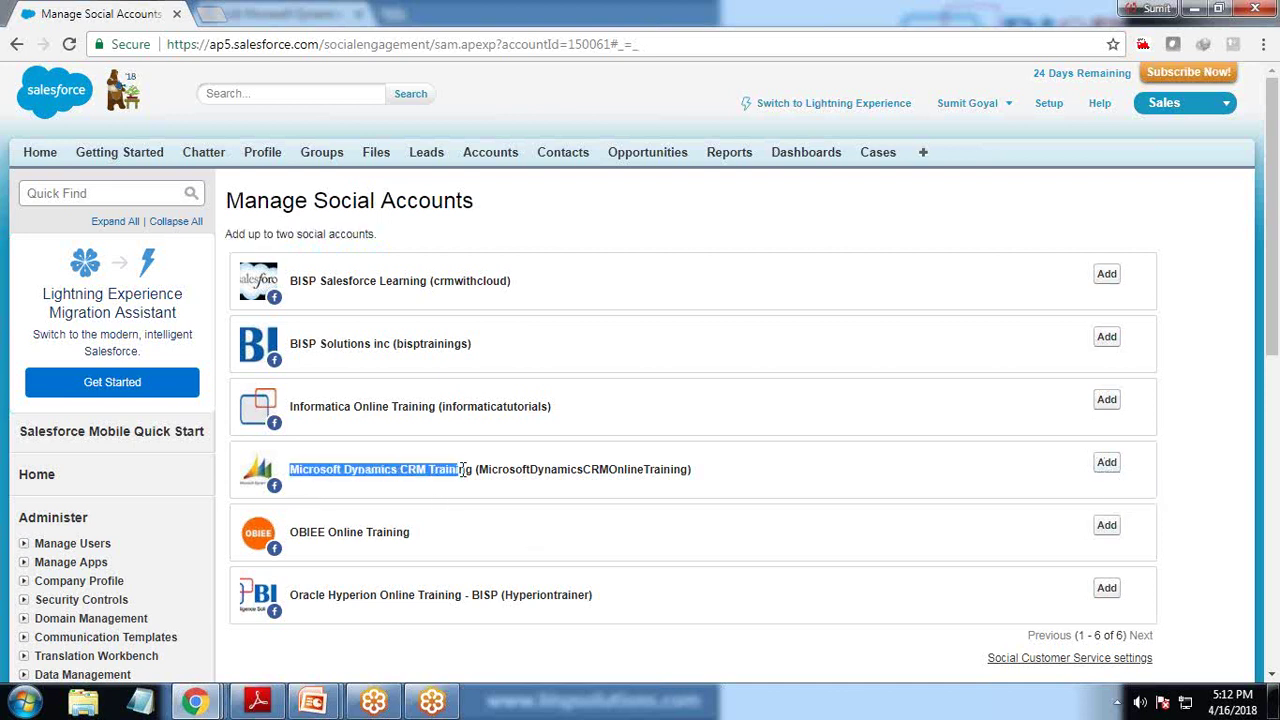
{"action": "left_click", "coordinate": [1106, 465]}
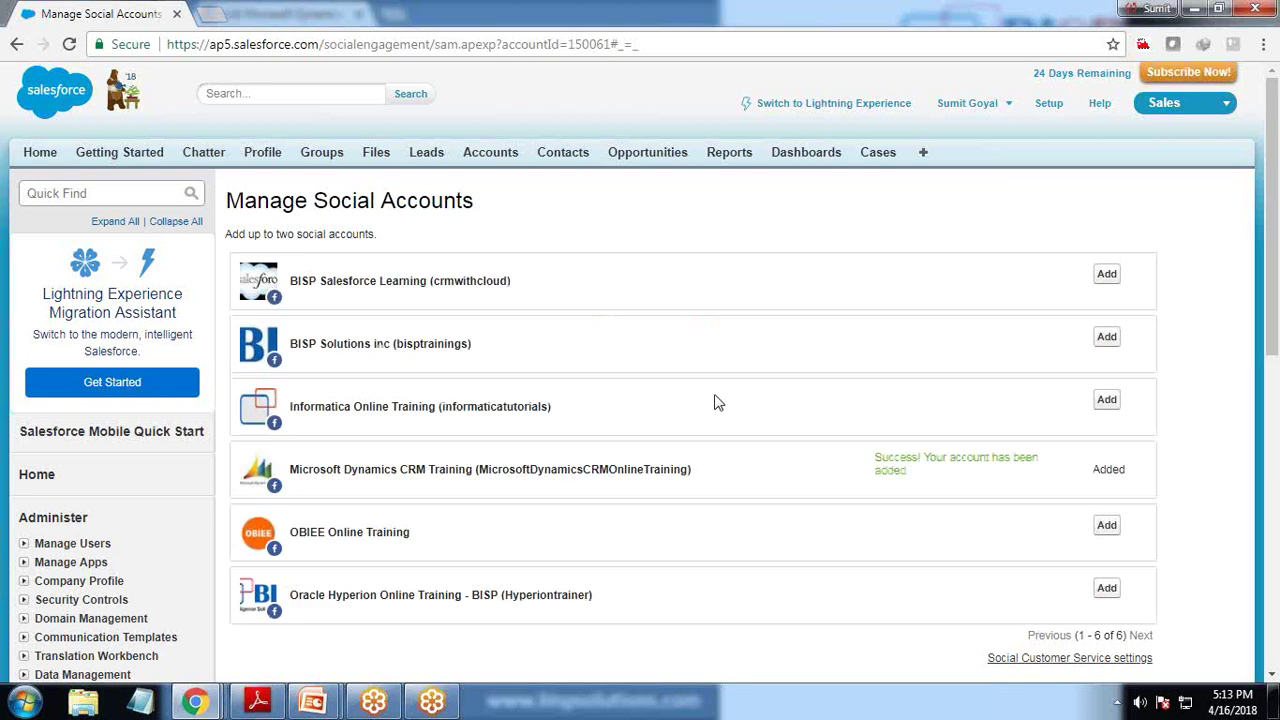
{"action": "triple_click", "coordinate": [886, 469]}
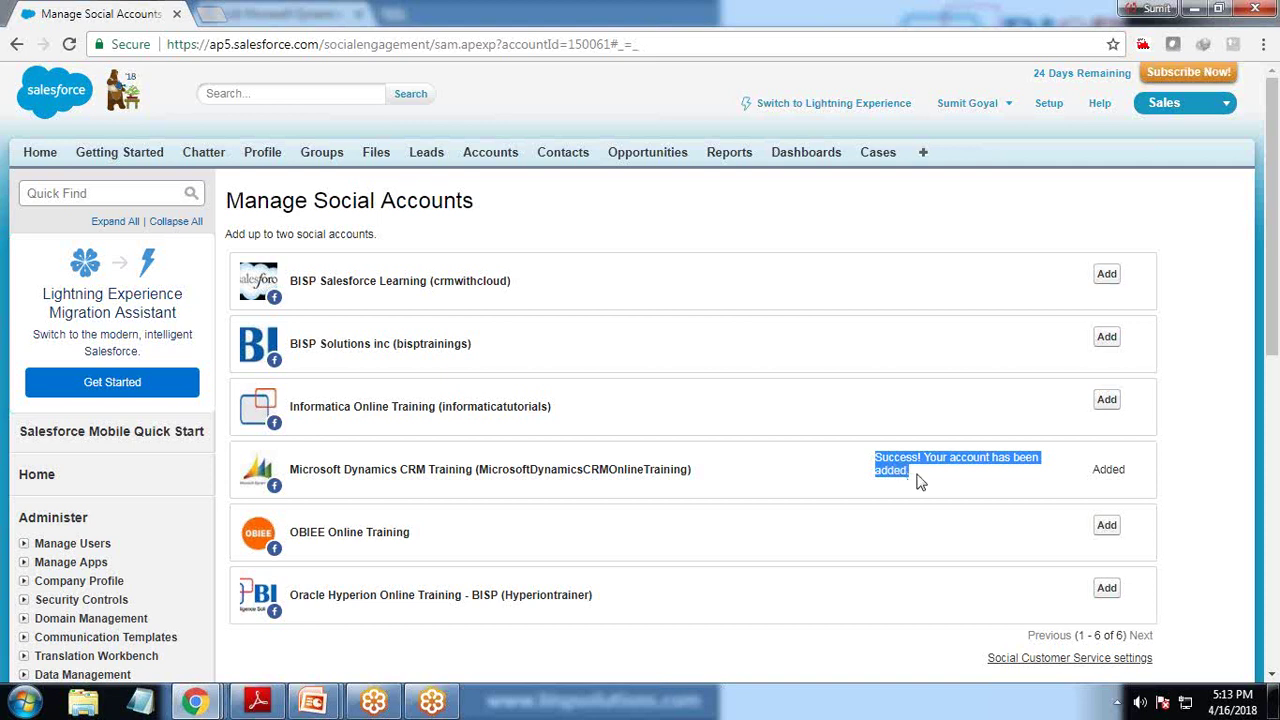
{"action": "scroll", "coordinate": [1015, 544], "scroll_direction": "down", "scroll_amount": 2}
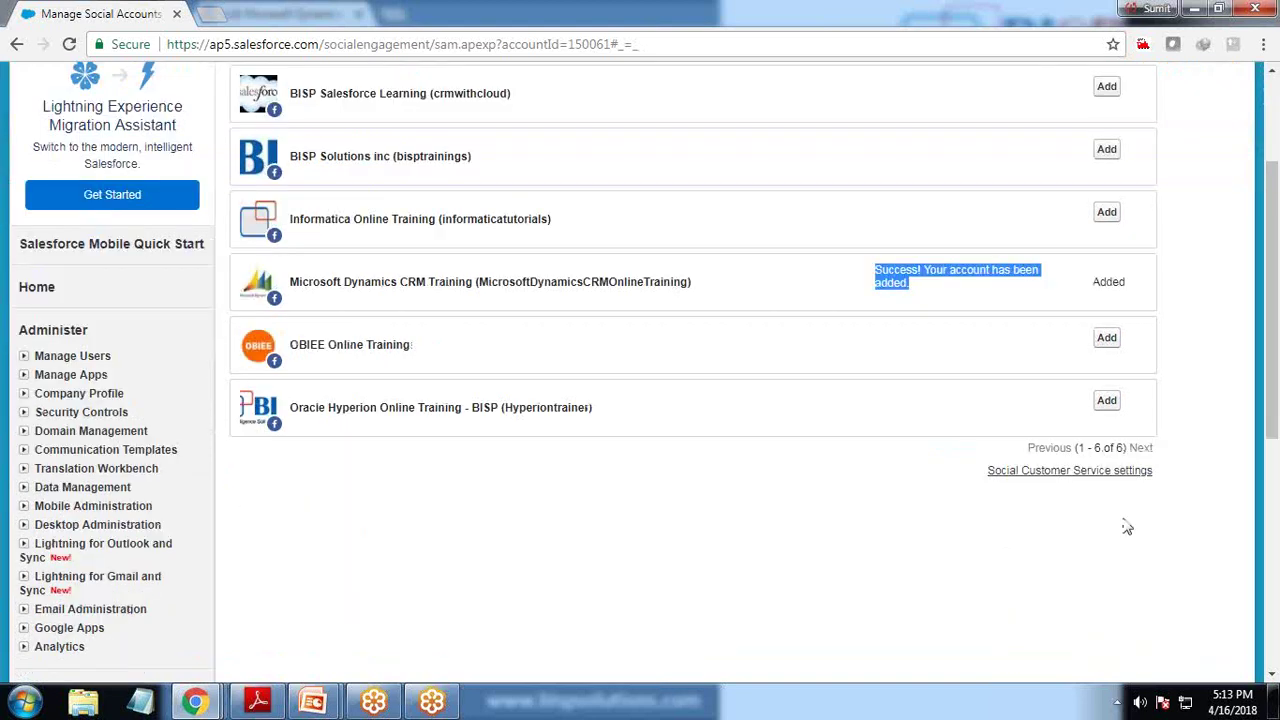
{"action": "left_click", "coordinate": [1049, 481]}
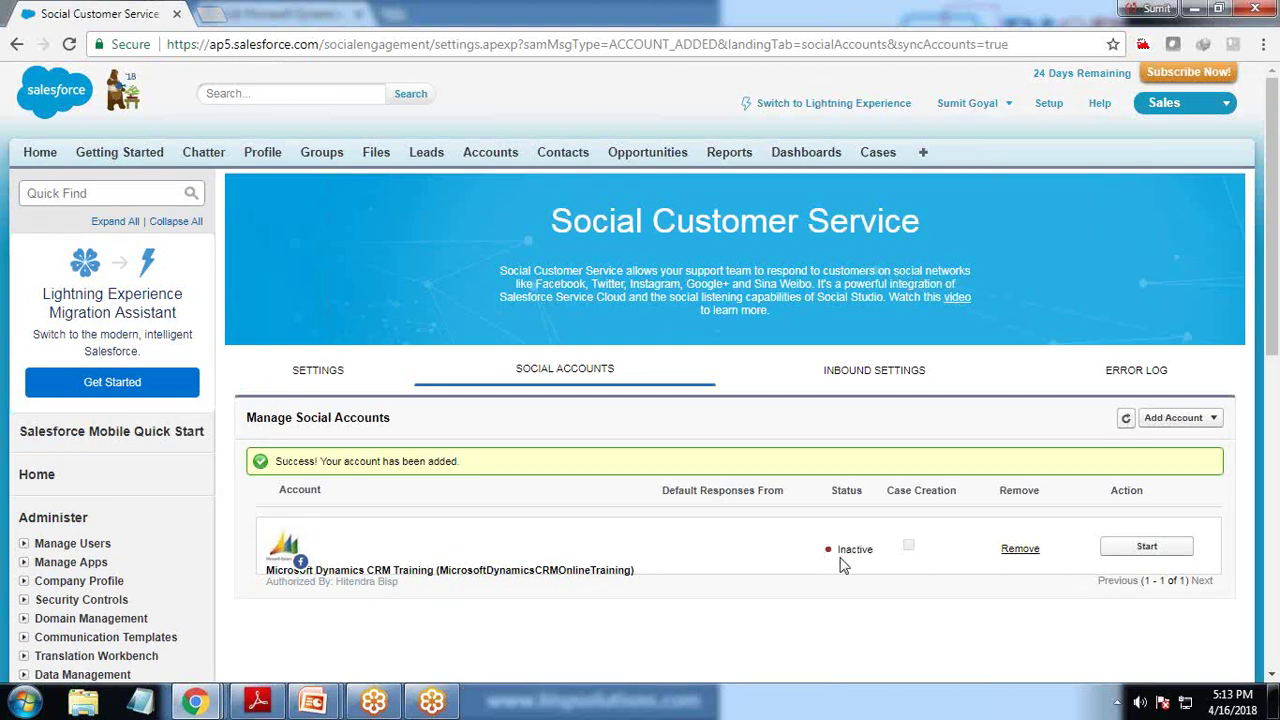
Start the new Microsoft Dynamics CRM Training account, check its Case Creation column, then view Inbound Settings.
{"action": "left_click", "coordinate": [1146, 551]}
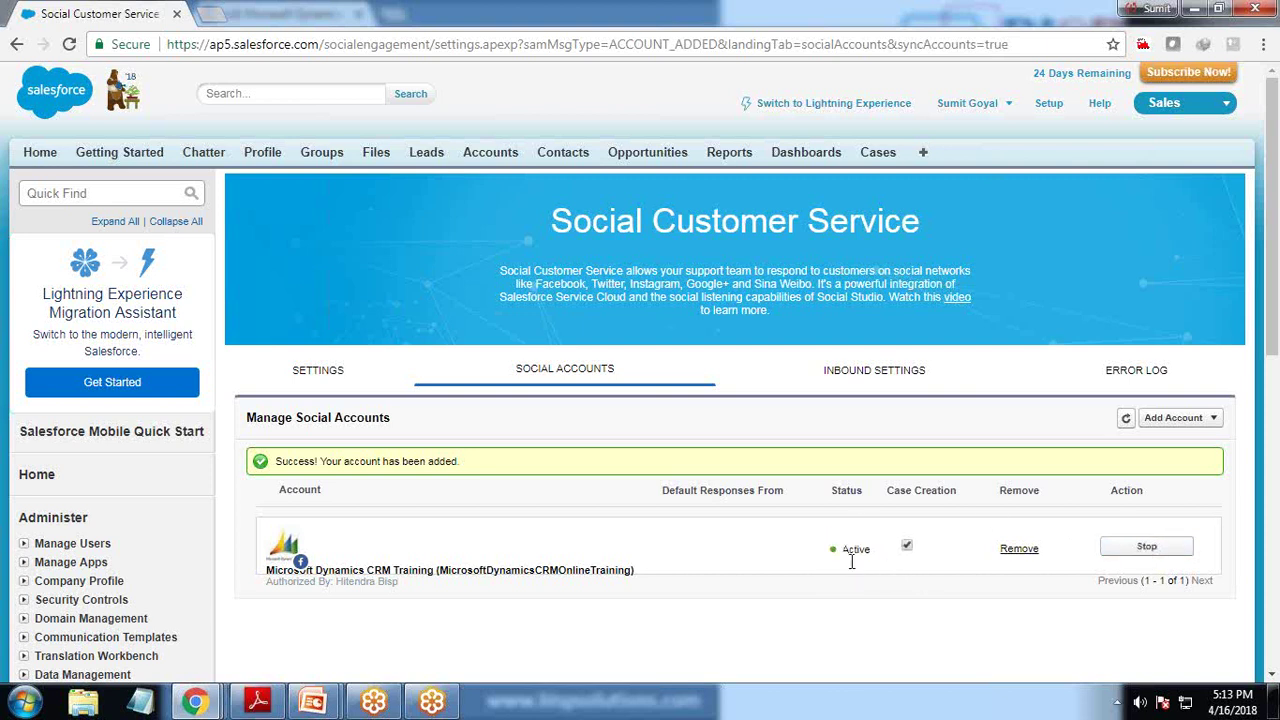
{"action": "left_click_drag", "start_coordinate": [886, 490], "coordinate": [952, 490]}
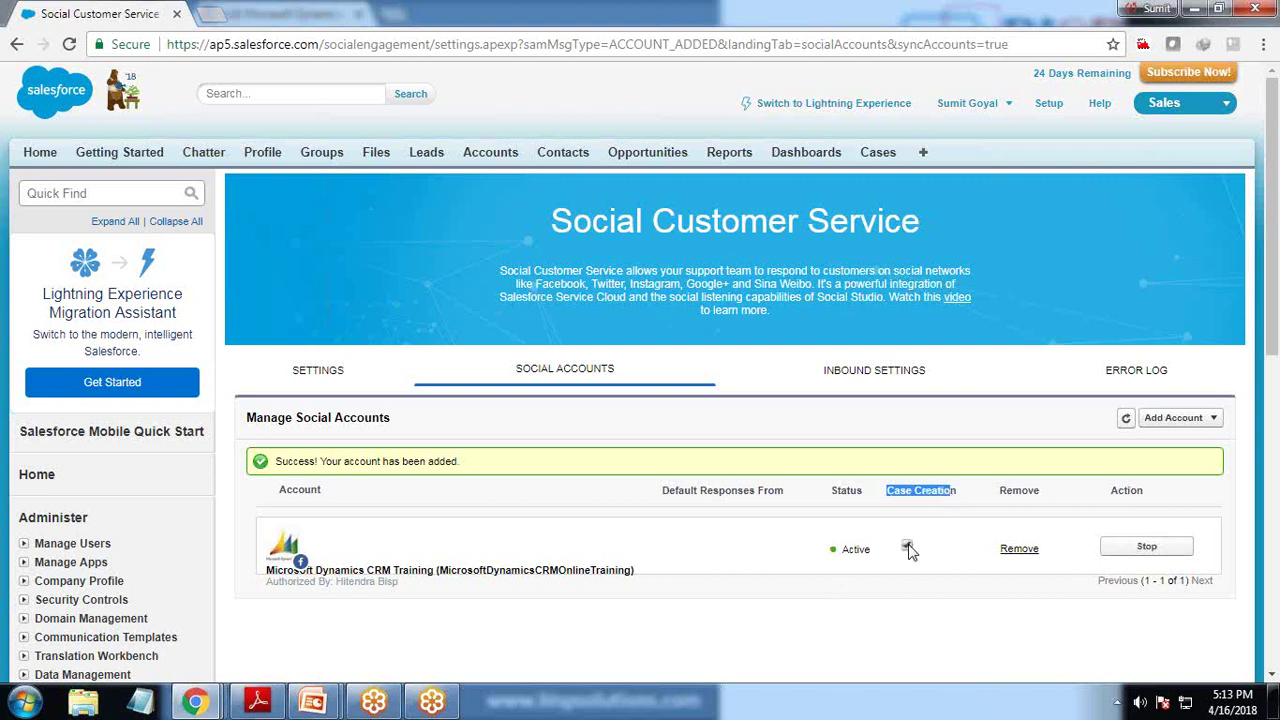
{"action": "mouse_move", "coordinate": [195, 700]}
{"action": "left_click", "coordinate": [520, 610]}
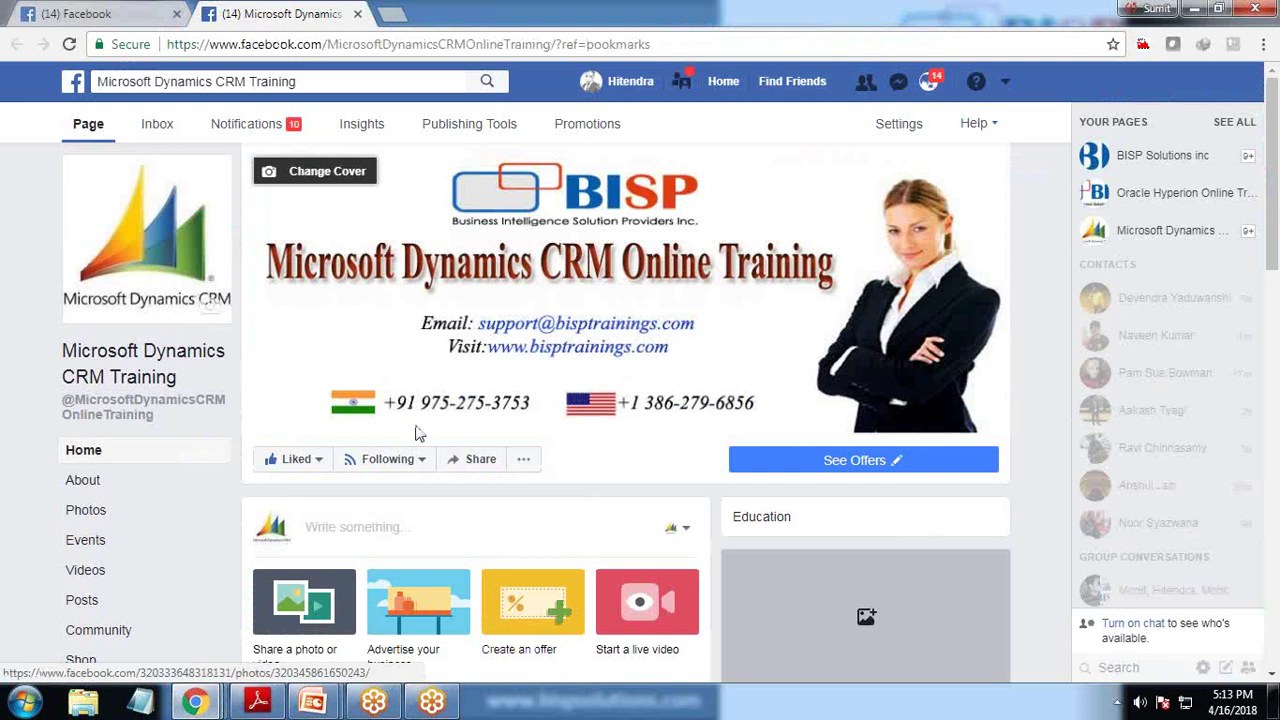
{"action": "mouse_move", "coordinate": [405, 460]}
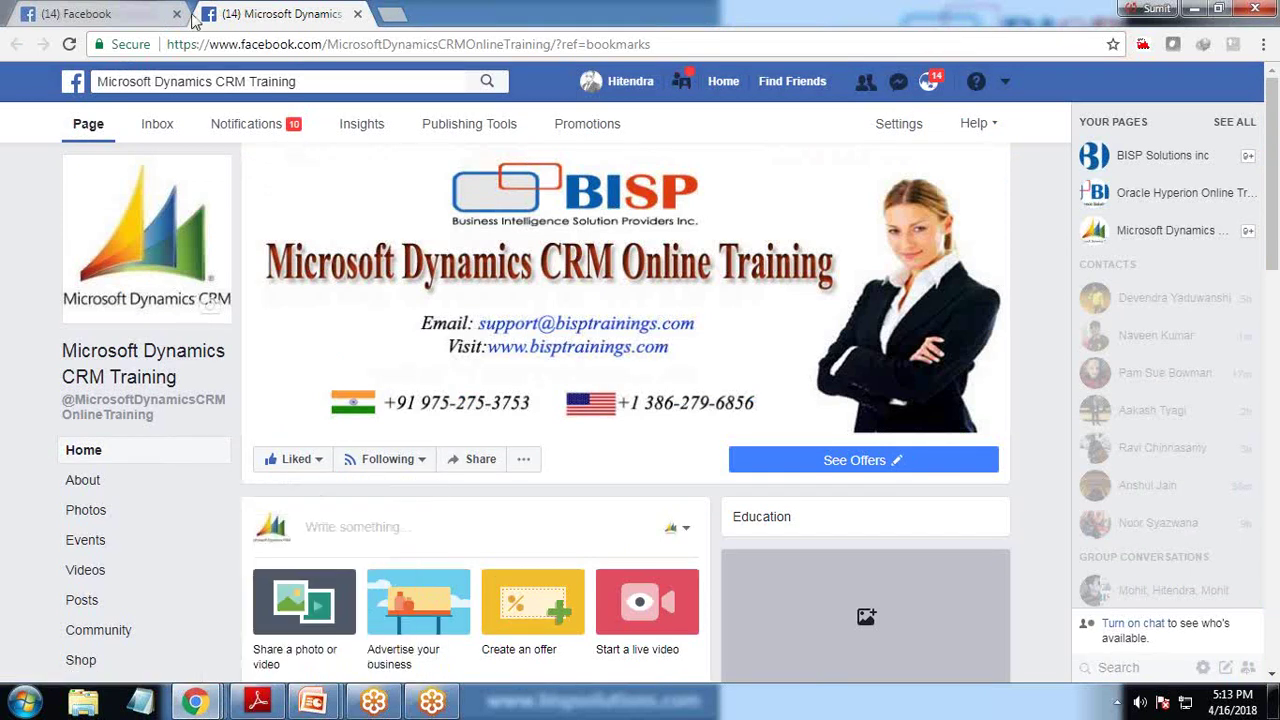
{"action": "mouse_move", "coordinate": [195, 700]}
{"action": "left_click", "coordinate": [358, 613]}
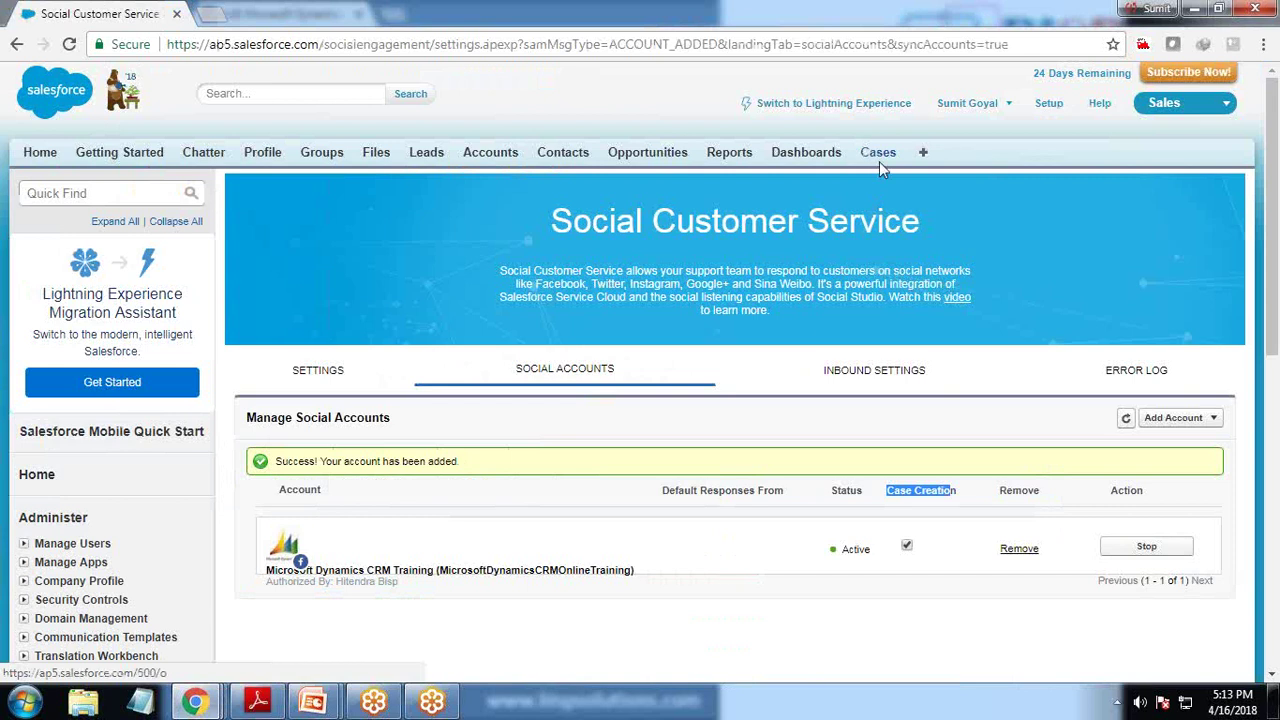
{"action": "left_click", "coordinate": [864, 376]}
Review the 5-day case reopen rule, then list all users under Manage Users.
{"action": "scroll", "coordinate": [462, 573], "scroll_direction": "down", "scroll_amount": 2}
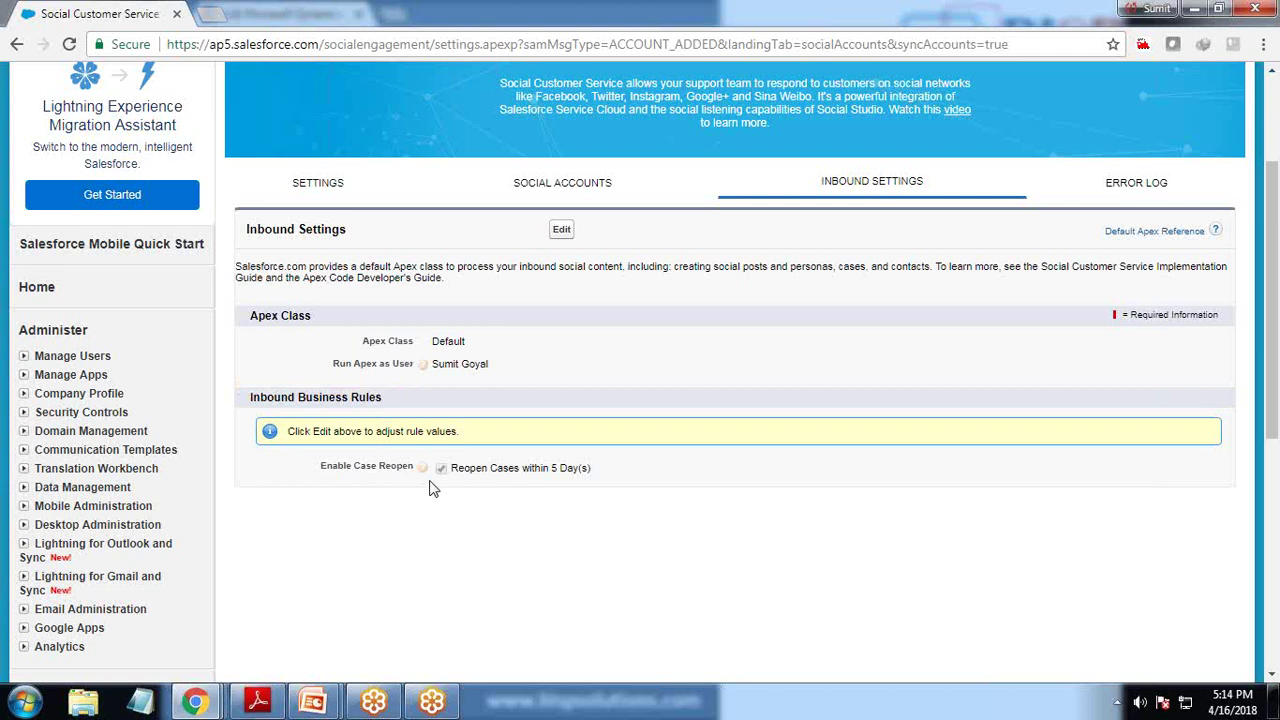
{"action": "left_click", "coordinate": [24, 357]}
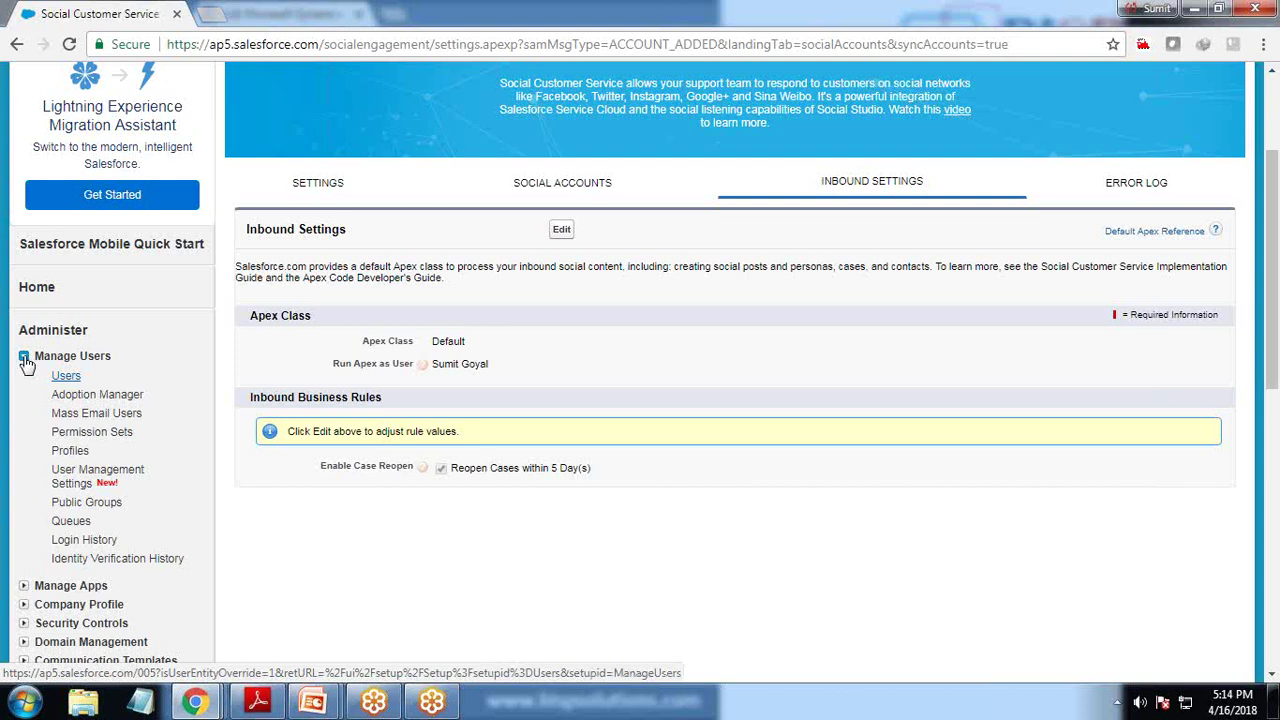
{"action": "left_click", "coordinate": [66, 376]}
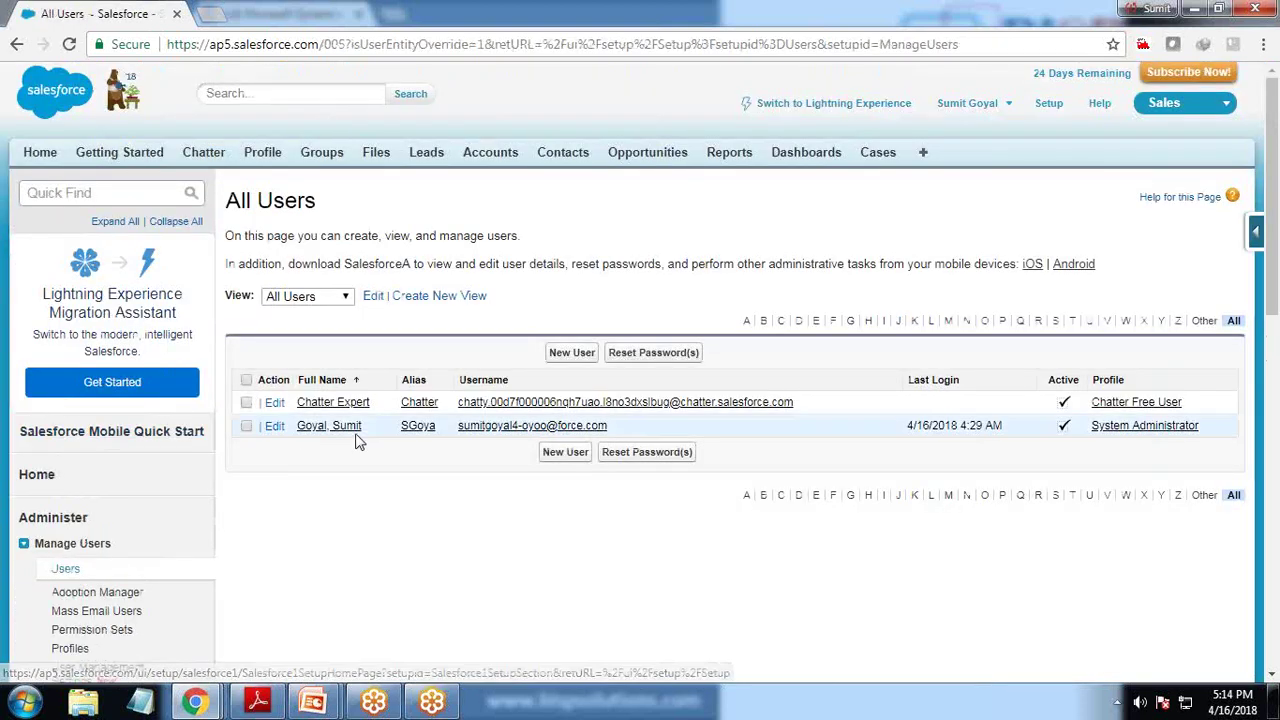
Save the System Administrator user's permission sets with Social Customer Service Inbound Automation assigned.
{"action": "left_click", "coordinate": [332, 428]}
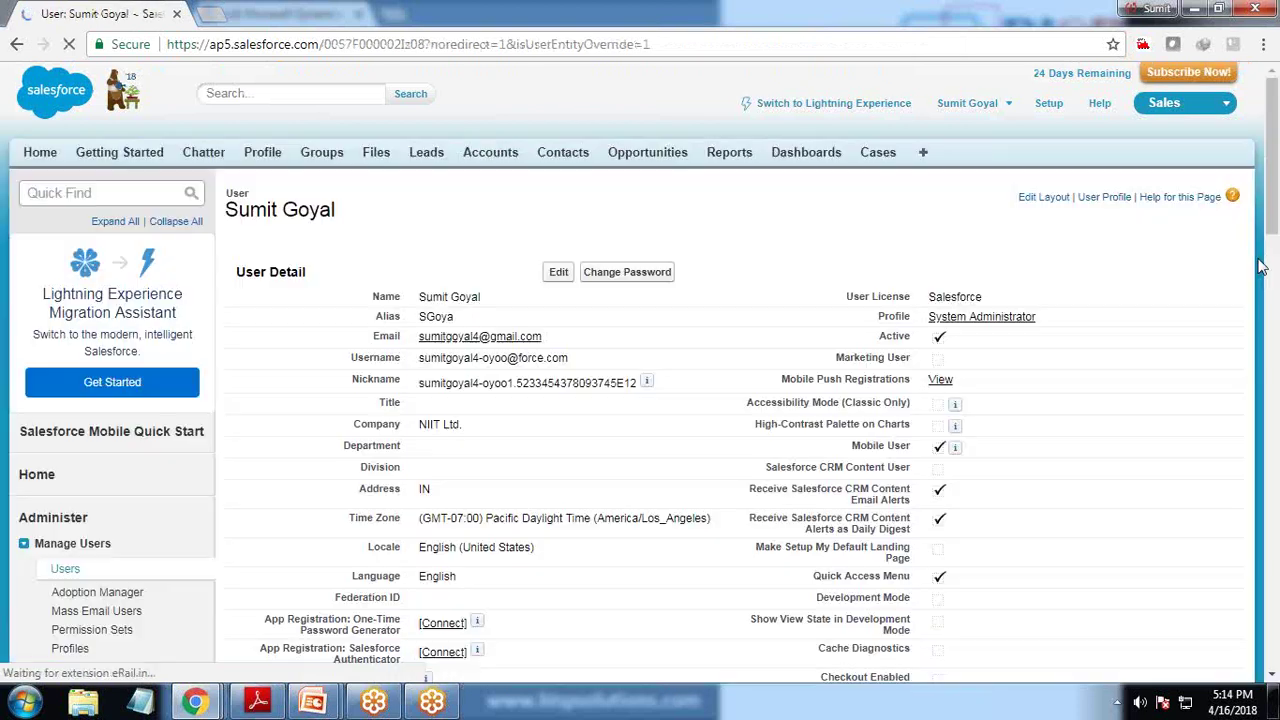
{"action": "scroll", "coordinate": [560, 460], "scroll_direction": "down", "scroll_amount": 10}
{"action": "scroll", "coordinate": [430, 418], "scroll_direction": "up", "scroll_amount": 2}
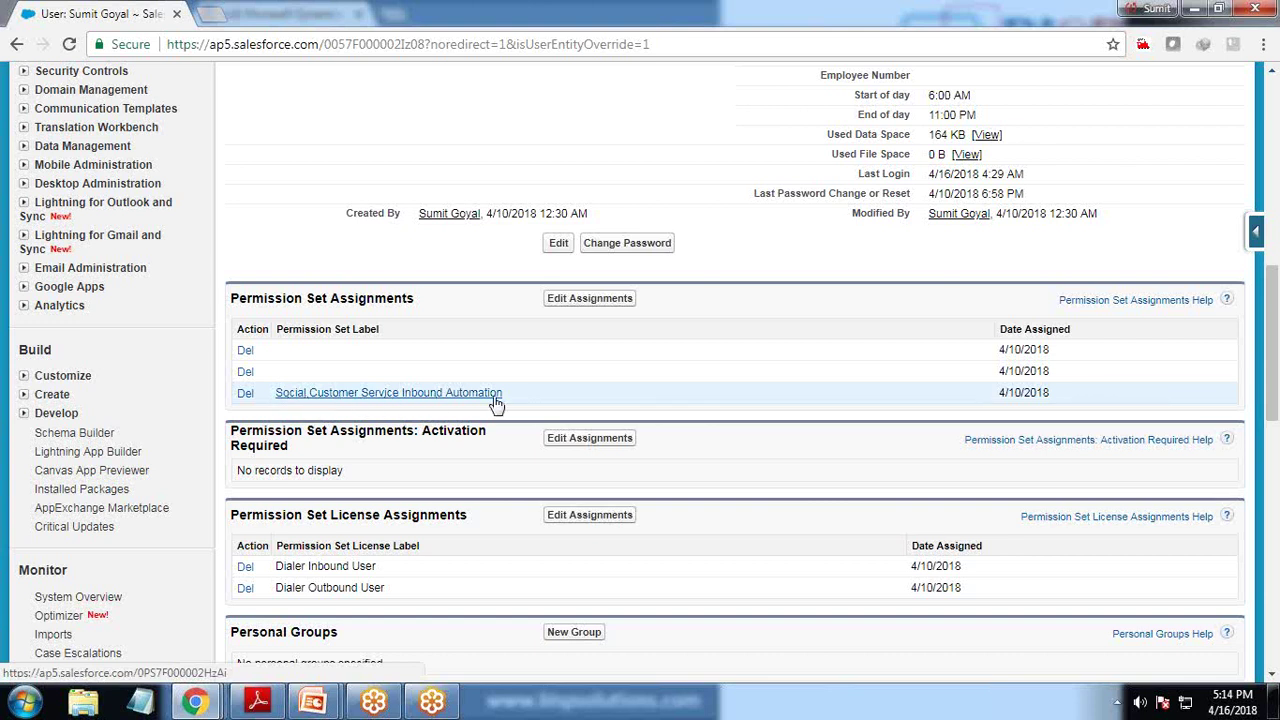
{"action": "left_click", "coordinate": [566, 297]}
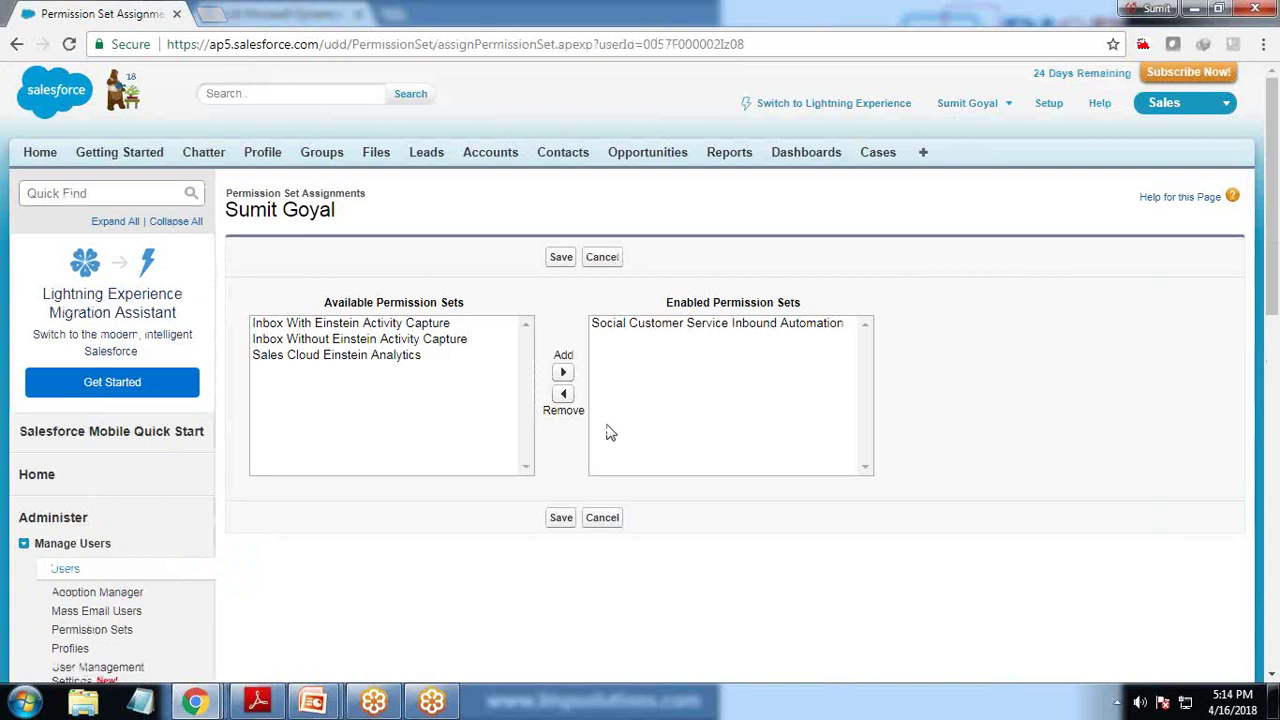
{"action": "left_click", "coordinate": [560, 517]}
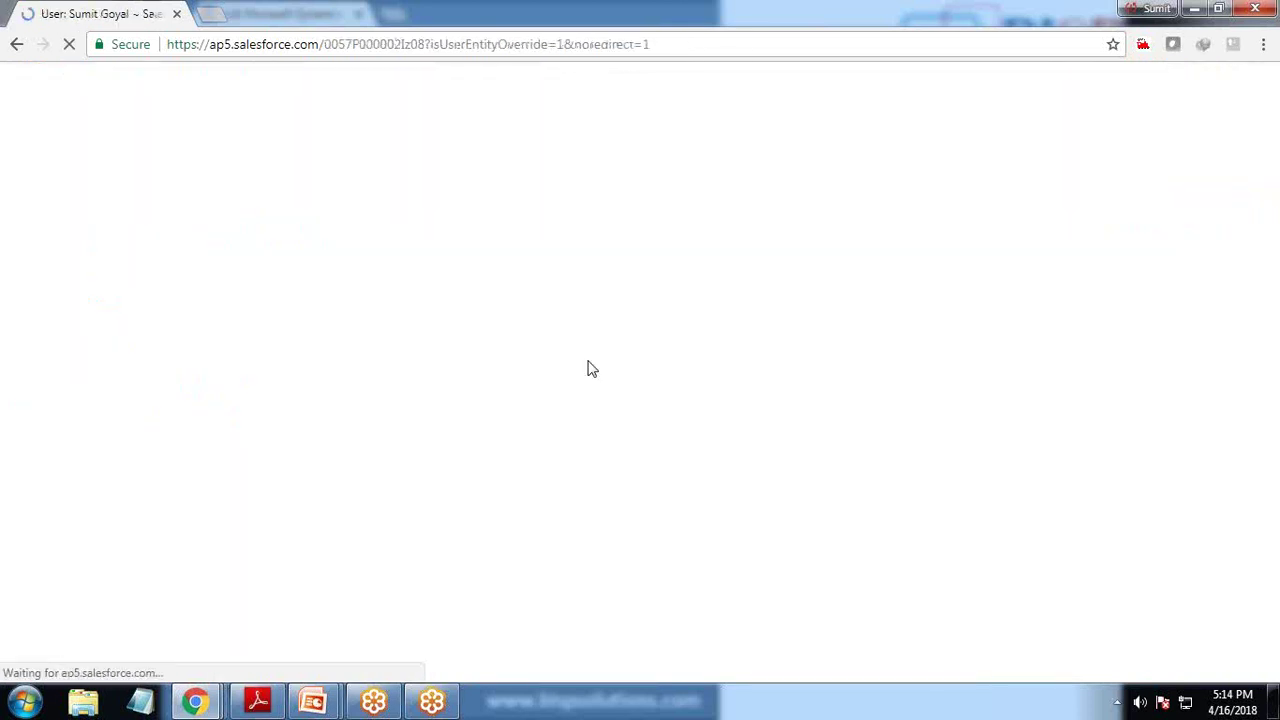
{"action": "scroll", "coordinate": [475, 520], "scroll_direction": "down", "scroll_amount": 20}
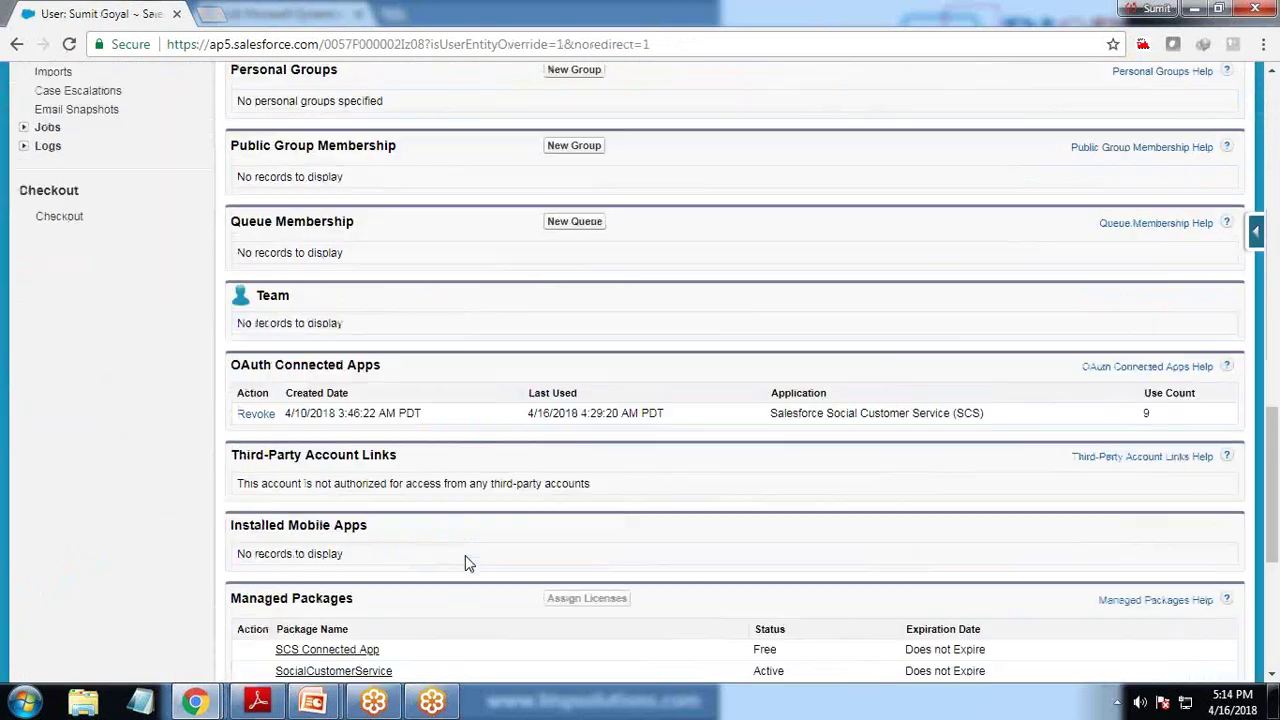
{"action": "scroll", "coordinate": [465, 555], "scroll_direction": "up", "scroll_amount": 20}
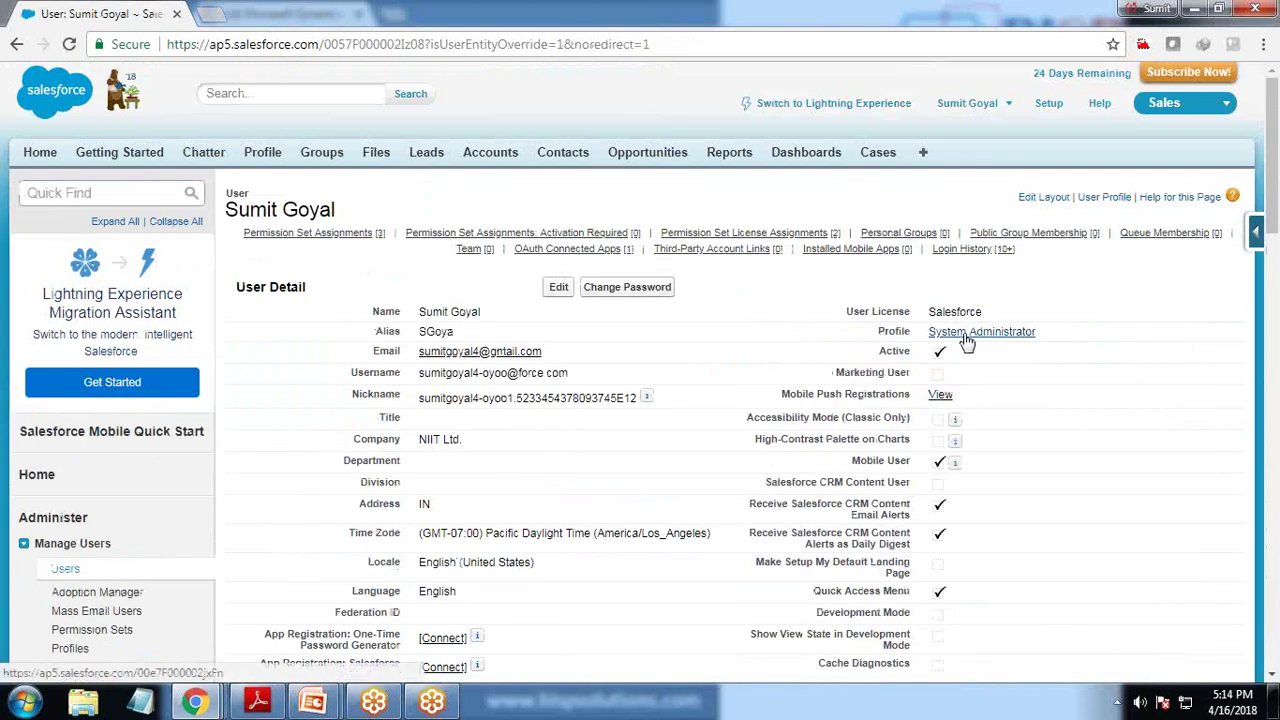
Open the System Administrator profile and locate its Enabled Social Account Access section.
{"action": "left_click", "coordinate": [965, 336]}
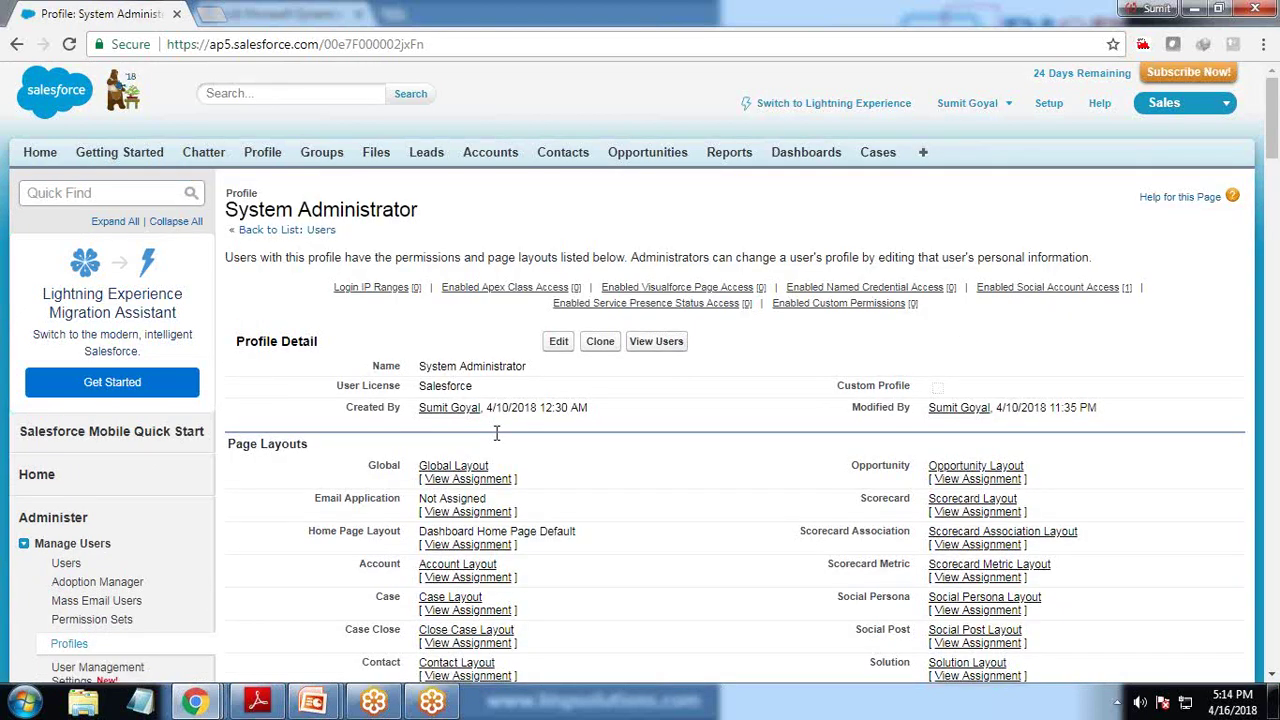
{"action": "scroll", "coordinate": [497, 435], "scroll_direction": "down", "scroll_amount": 15}
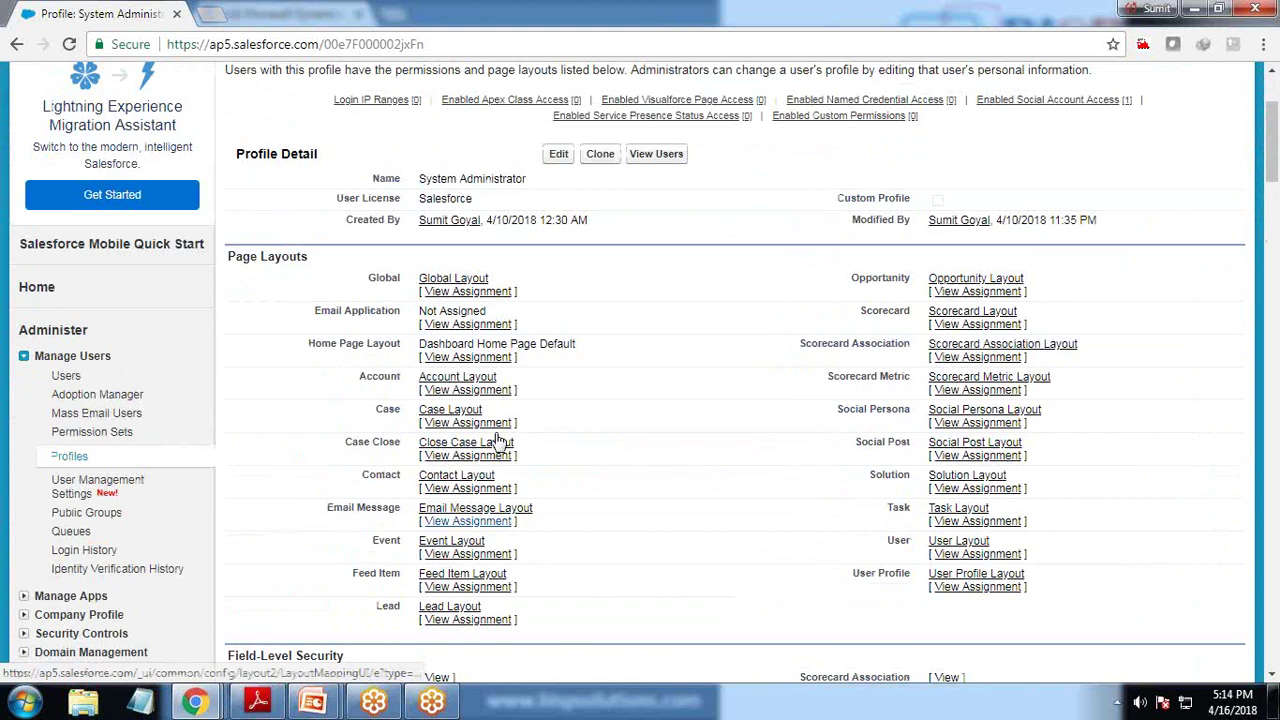
{"action": "scroll", "coordinate": [497, 440], "scroll_direction": "down", "scroll_amount": 20}
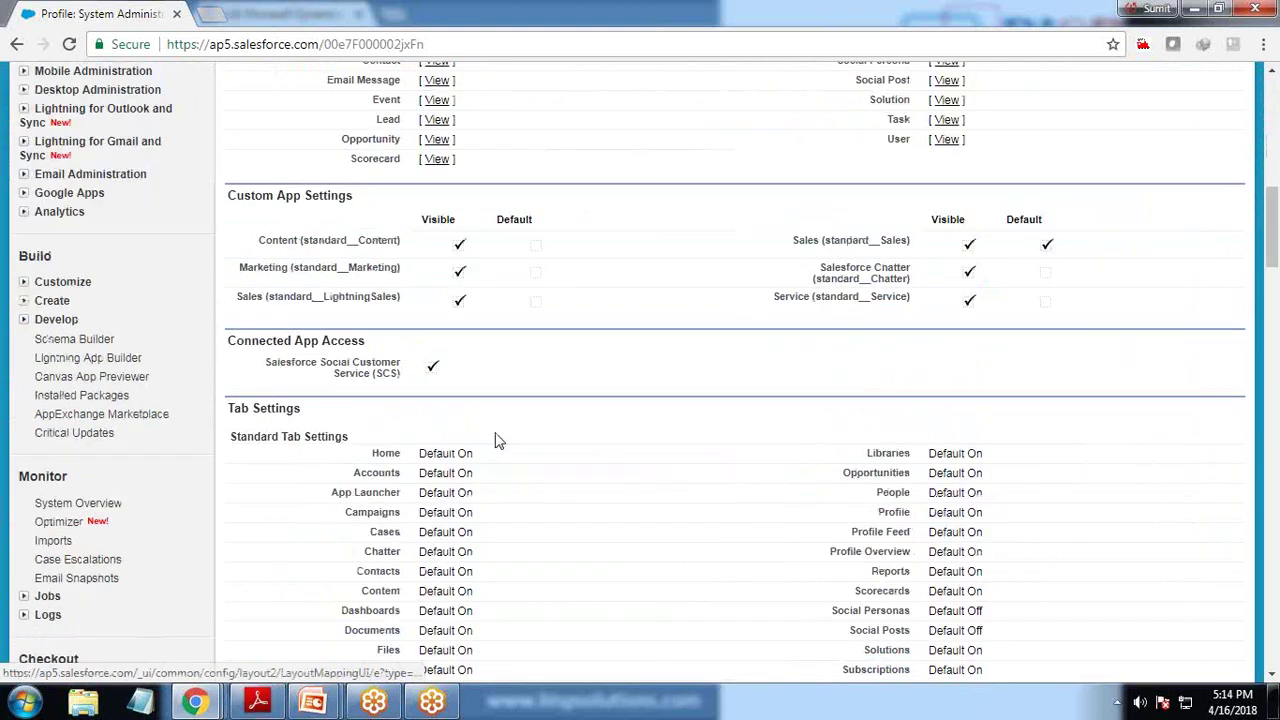
{"action": "scroll", "coordinate": [497, 440], "scroll_direction": "down", "scroll_amount": 20}
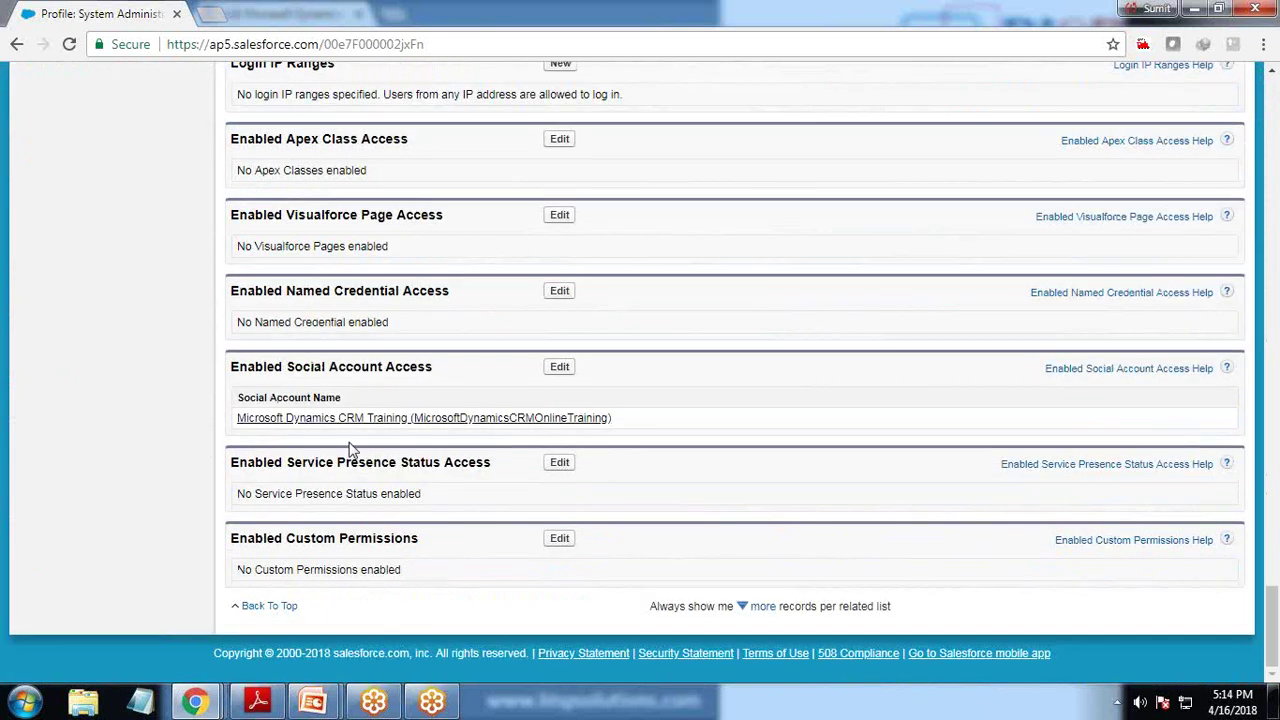
{"action": "scroll", "coordinate": [333, 398], "scroll_direction": "up", "scroll_amount": 1}
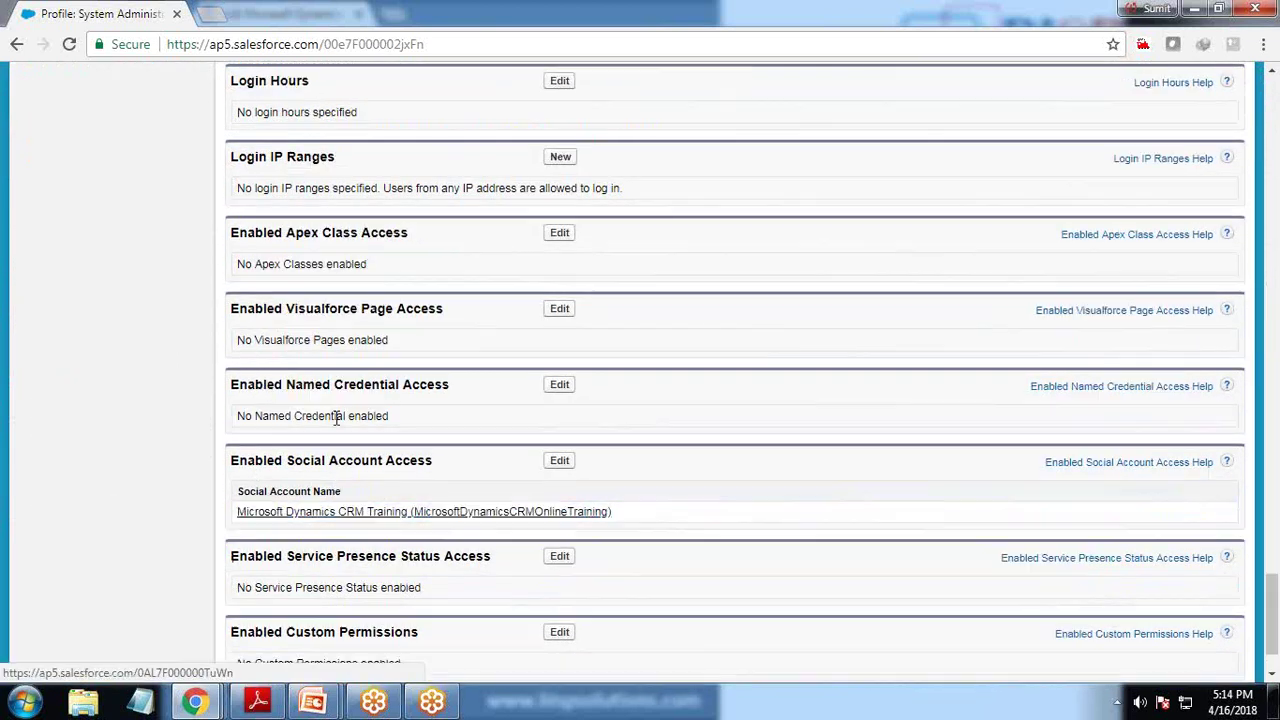
{"action": "left_click_drag", "start_coordinate": [232, 460], "coordinate": [346, 466]}
Re-add the Microsoft Dynamics CRM Training account to the profile's enabled social accounts and save.
{"action": "left_click", "coordinate": [559, 460]}
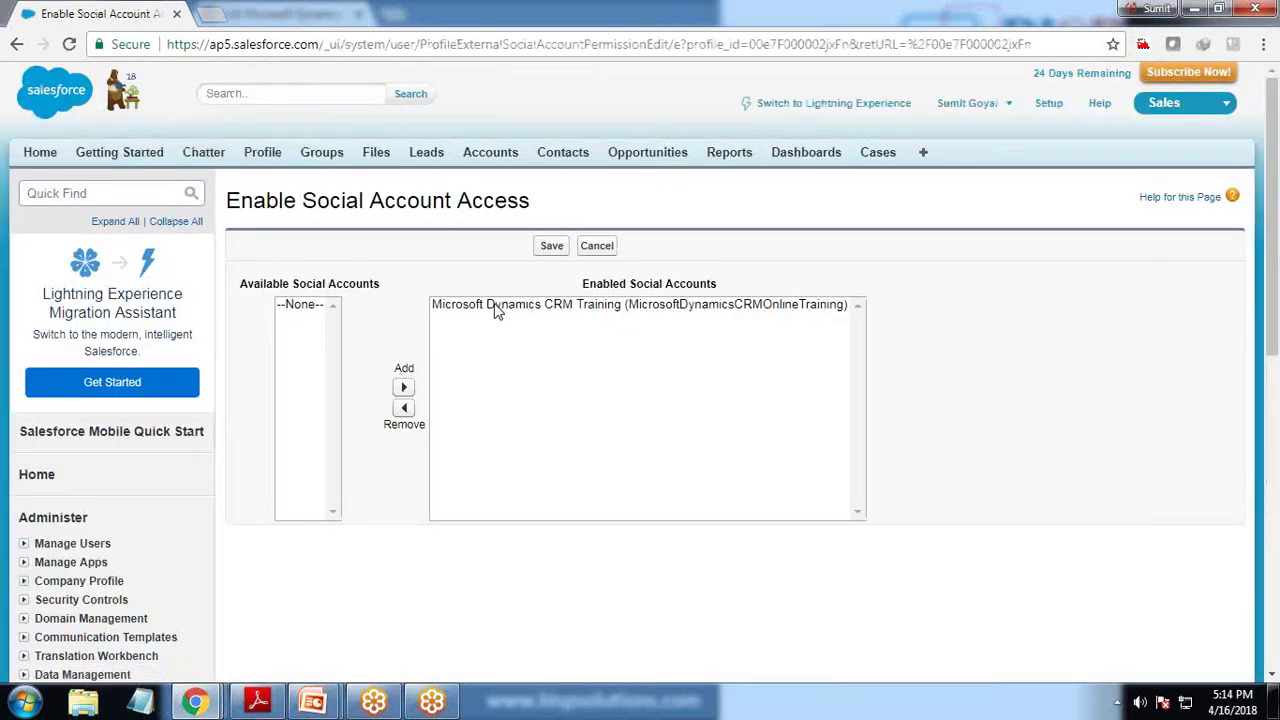
{"action": "left_click", "coordinate": [404, 424]}
{"action": "left_click", "coordinate": [404, 410]}
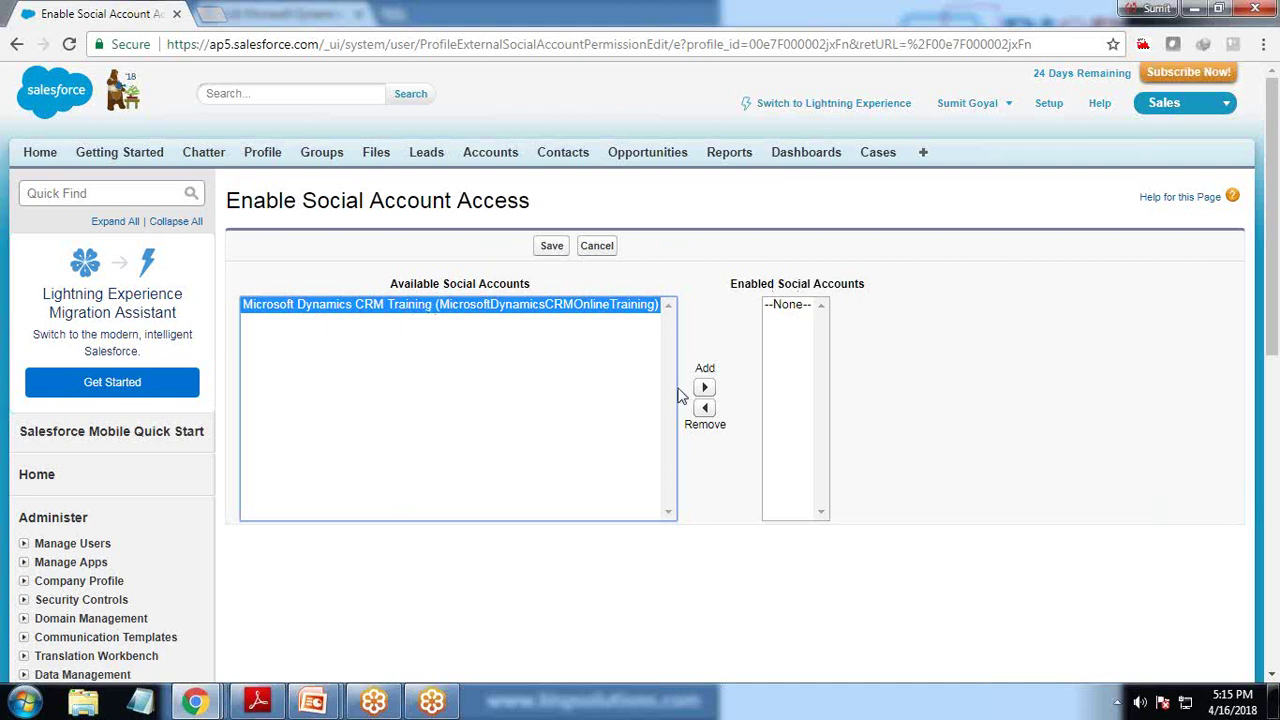
{"action": "left_click", "coordinate": [705, 390]}
{"action": "left_click", "coordinate": [551, 246]}
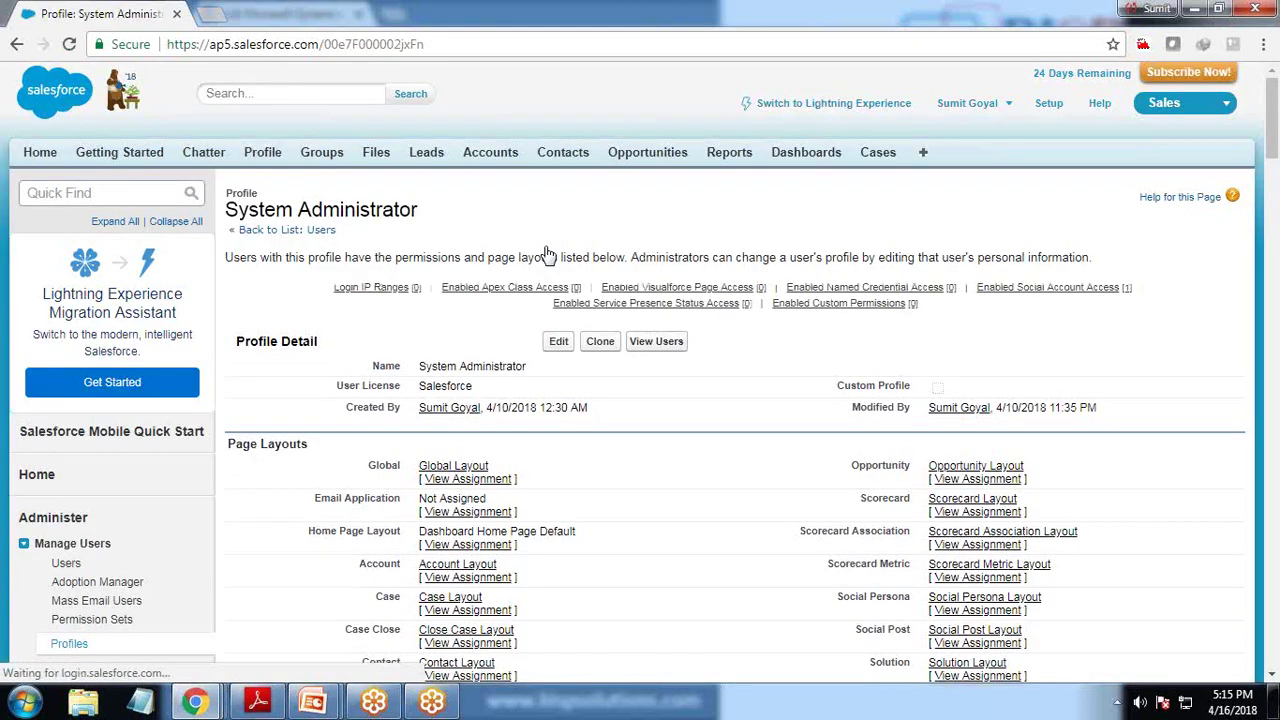
{"action": "left_click_drag", "start_coordinate": [302, 212], "coordinate": [236, 218]}
{"action": "left_click", "coordinate": [430, 225]}
{"action": "left_click", "coordinate": [477, 218]}
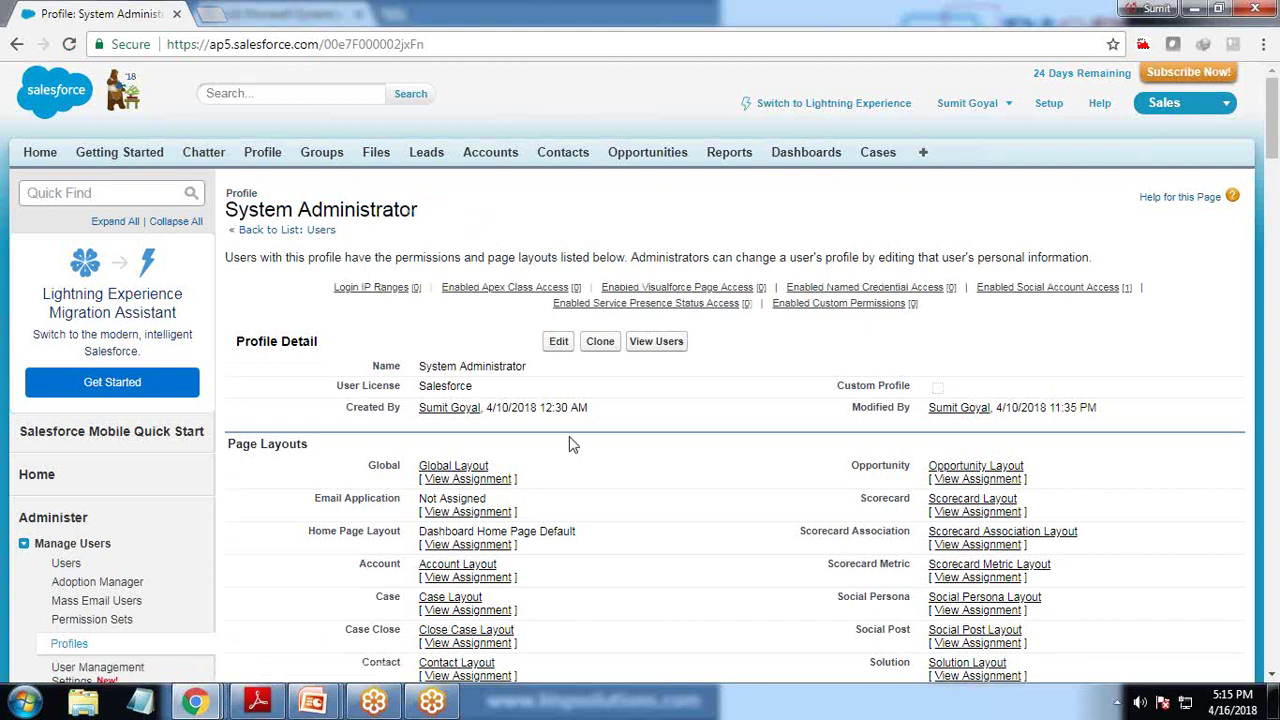
Save the System Administrator profile with Connected App Access for Salesforce Social Customer Service (SCS) enabled.
{"action": "left_click", "coordinate": [559, 341]}
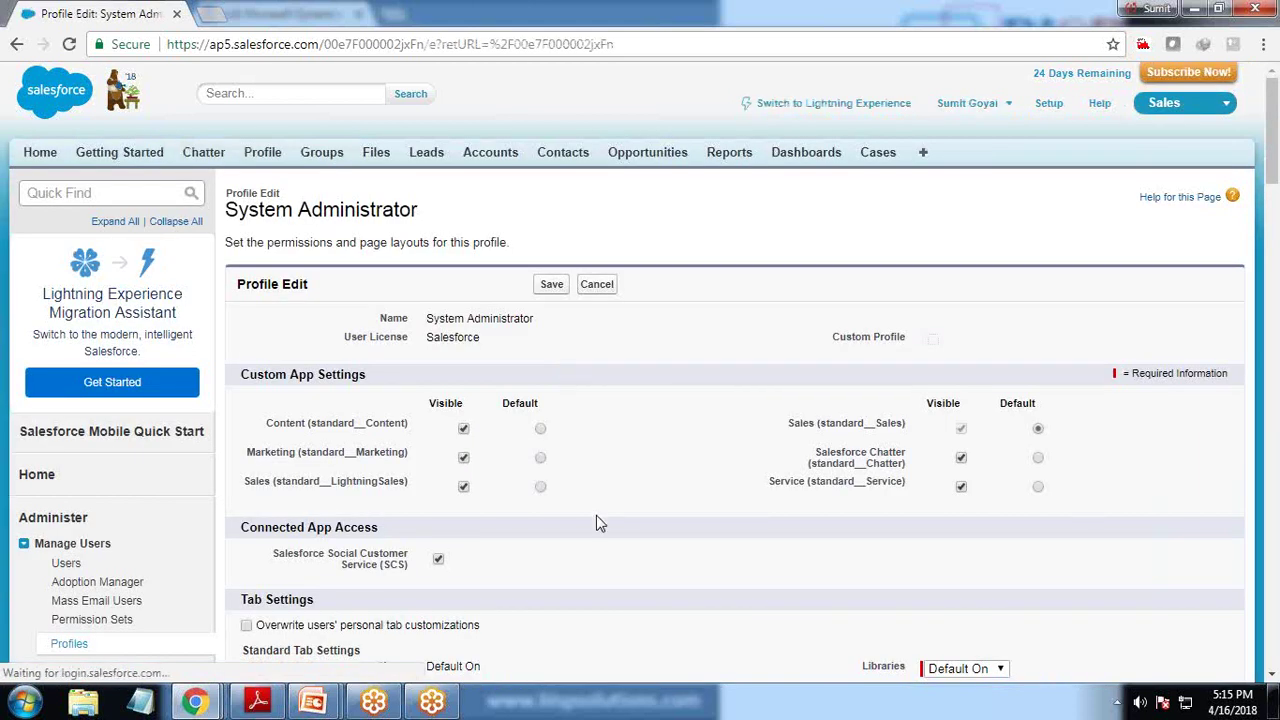
{"action": "scroll", "coordinate": [487, 516], "scroll_direction": "down", "scroll_amount": 2}
{"action": "left_click_drag", "start_coordinate": [248, 434], "coordinate": [376, 438]}
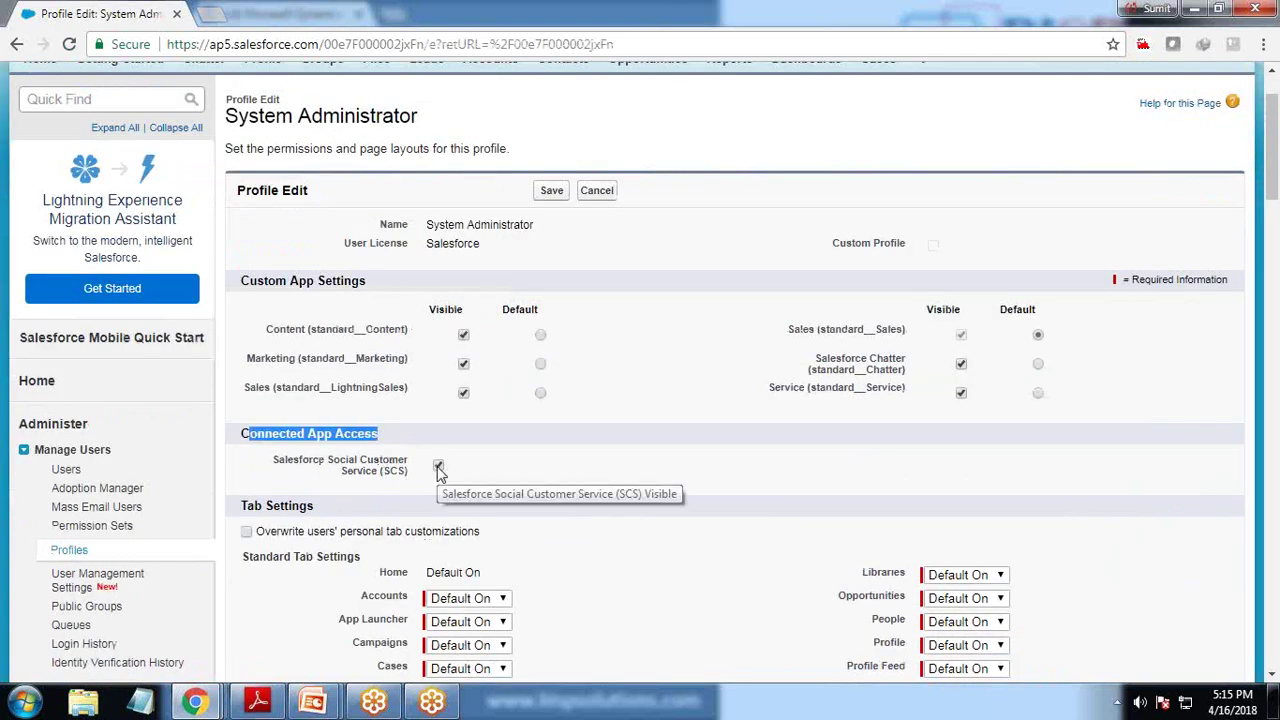
{"action": "left_click", "coordinate": [551, 191]}
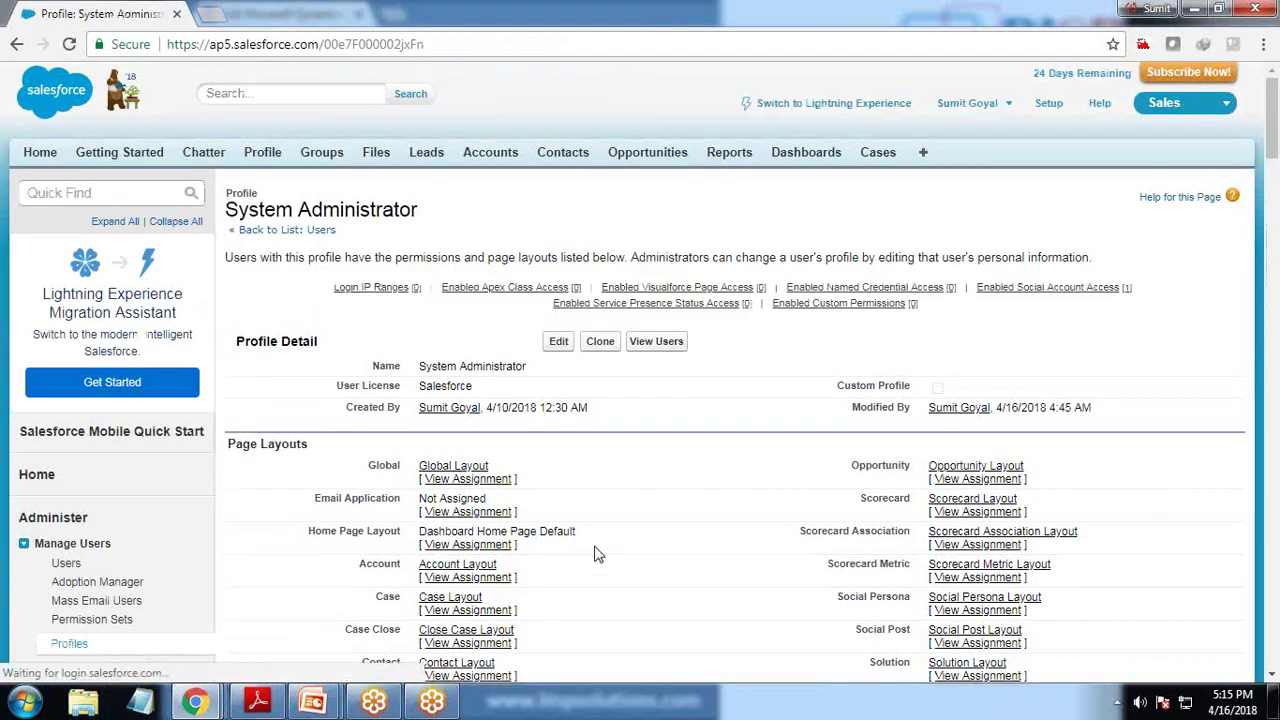
On the Microsoft Dynamics CRM Training Facebook page, start a new post.
{"action": "mouse_move", "coordinate": [195, 703]}
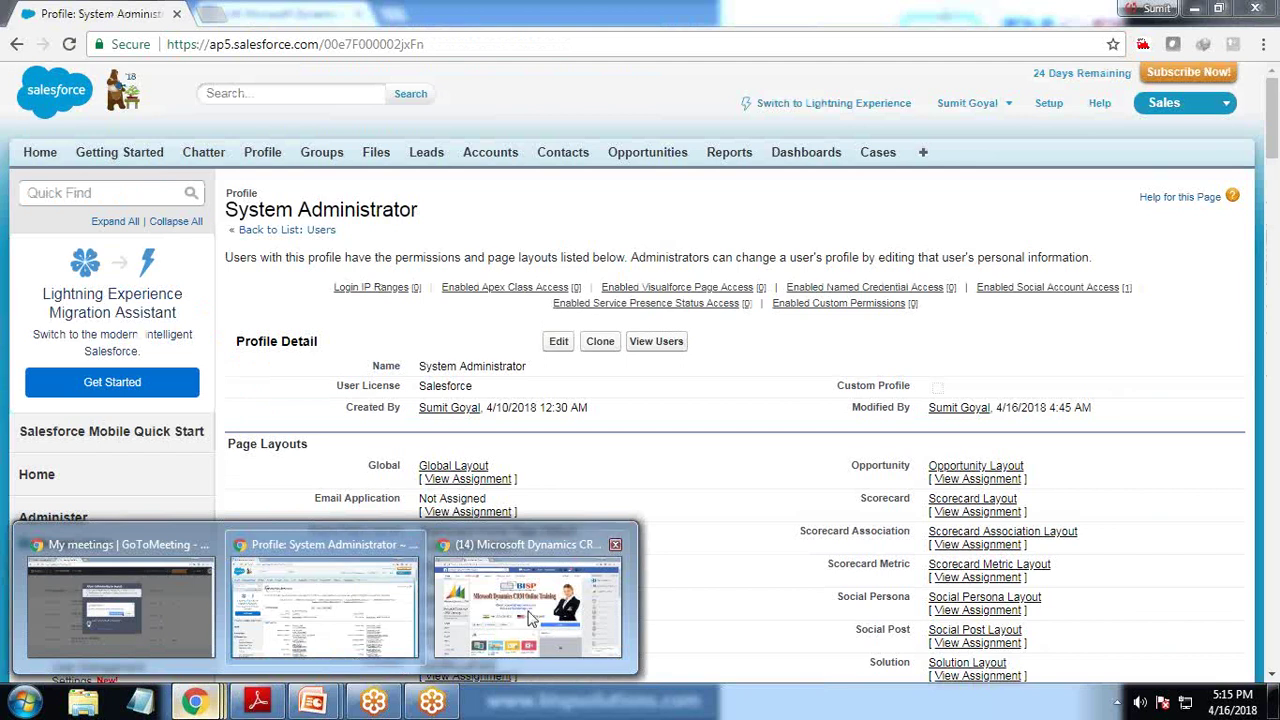
{"action": "left_click", "coordinate": [540, 606]}
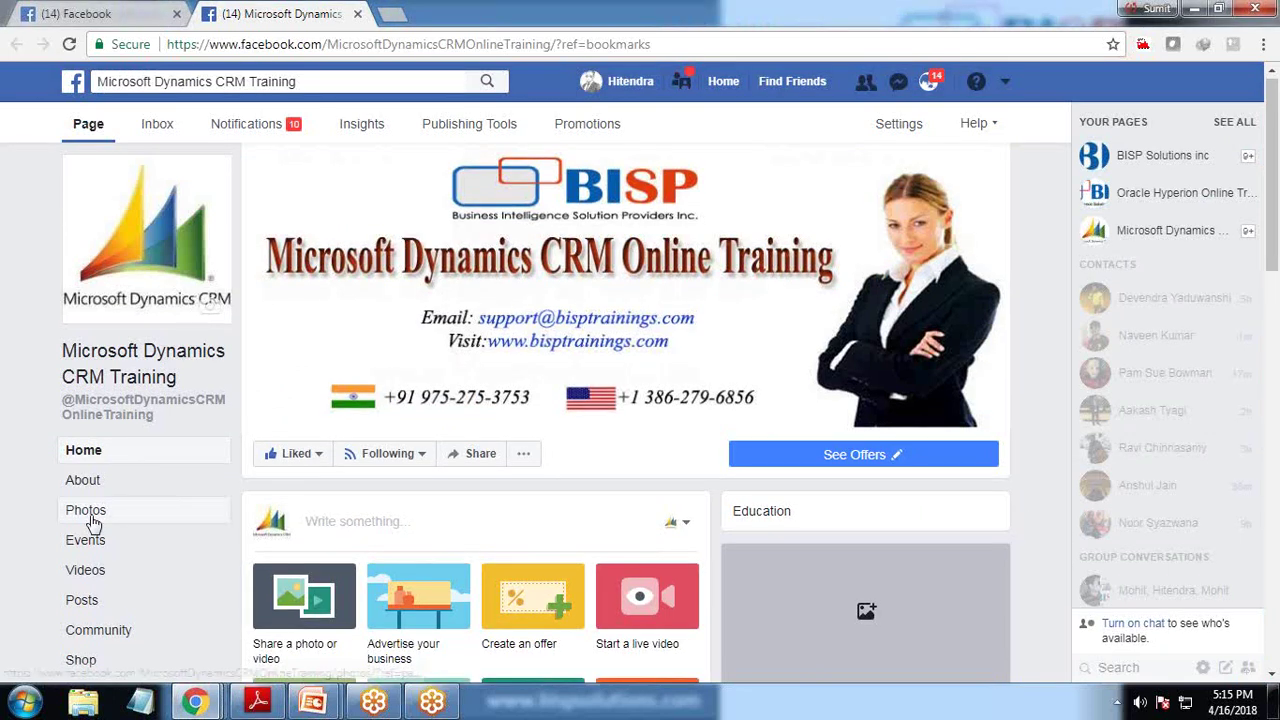
{"action": "scroll", "coordinate": [348, 489], "scroll_direction": "down", "scroll_amount": 1}
{"action": "left_click", "coordinate": [348, 489]}
Write 'Test Social Service Post' and publish it to the page feed.
{"action": "type", "text": "Test"}
{"action": "type", "text": " C"}
{"action": "key", "text": "BackSpace"}
{"action": "type", "text": "Dynamic C"}
{"action": "key", "text": "BackSpace"}
{"action": "key", "text": "BackSpace"}
{"action": "key", "text": "BackSpace"}
{"action": "key", "text": "BackSpace"}
{"action": "key", "text": "BackSpace"}
{"action": "key", "text": "BackSpace"}
{"action": "key", "text": "BackSpace"}
{"action": "key", "text": "BackSpace"}
{"action": "key", "text": "BackSpace"}
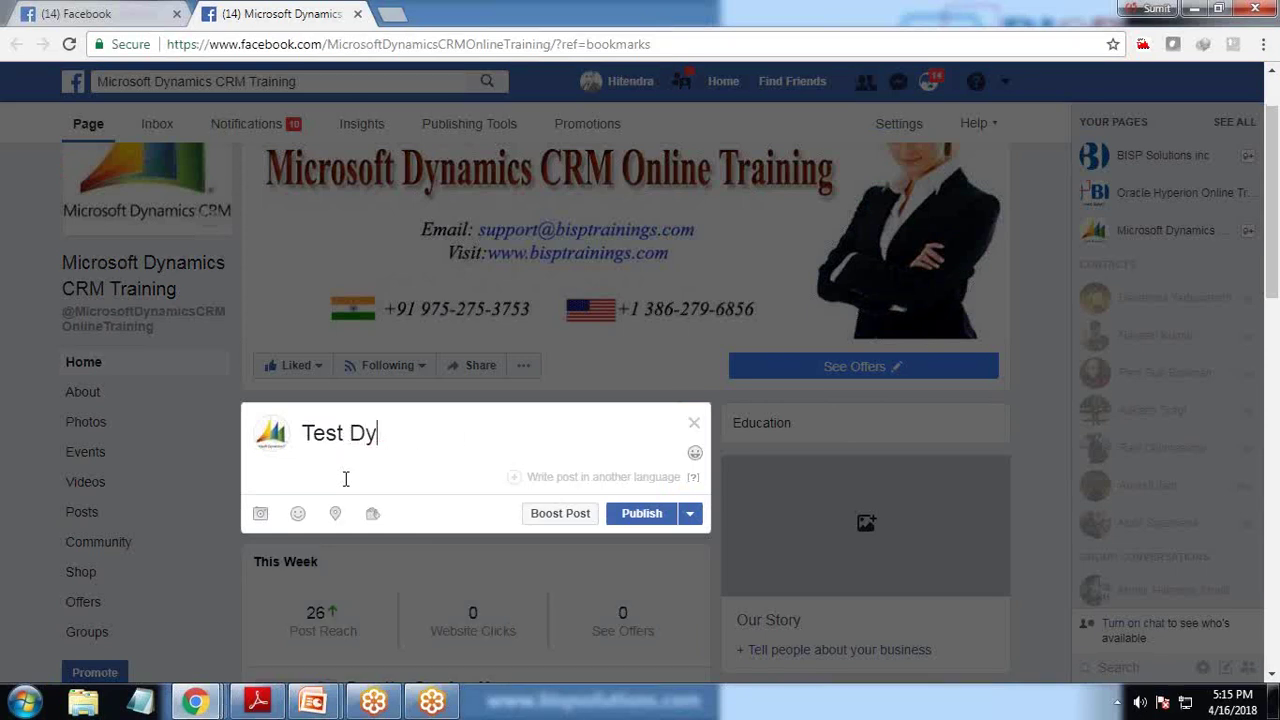
{"action": "type", "text": "Social Service Account"}
{"action": "key", "text": "BackSpace"}
{"action": "key", "text": "BackSpace"}
{"action": "key", "text": "BackSpace"}
{"action": "key", "text": "BackSpace"}
{"action": "key", "text": "BackSpace"}
{"action": "key", "text": "BackSpace"}
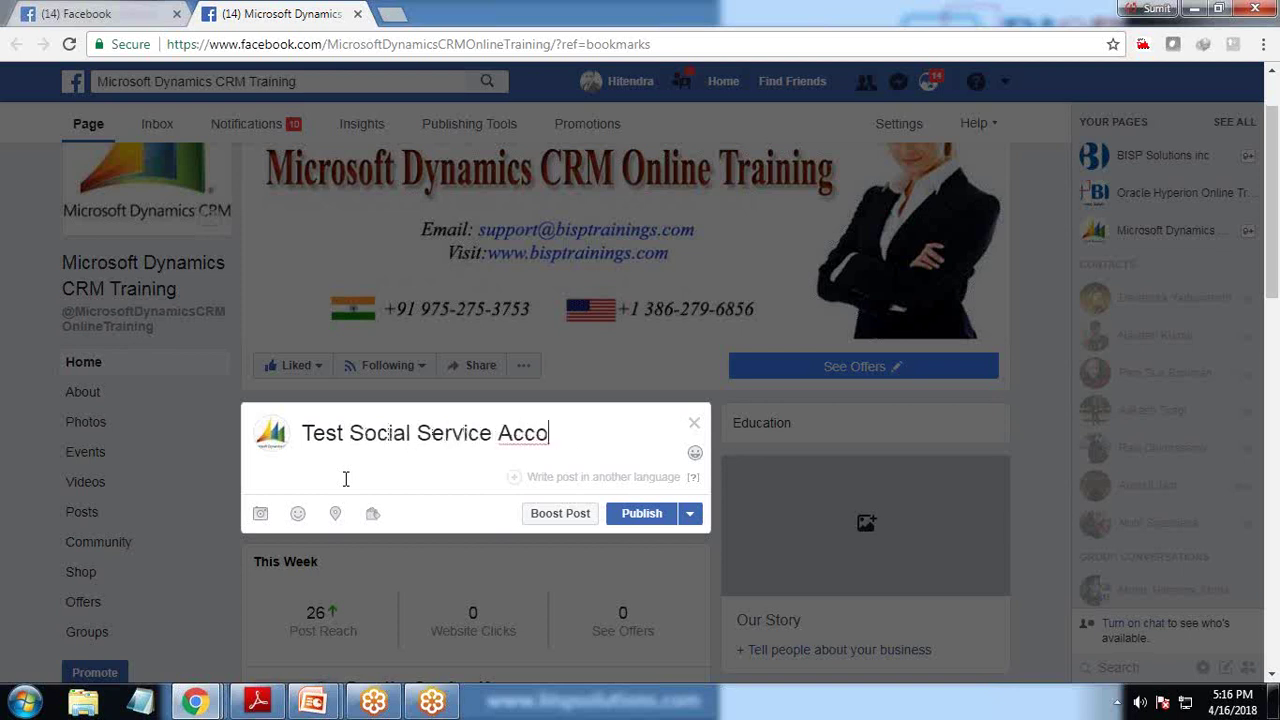
{"action": "type", "text": "Post"}
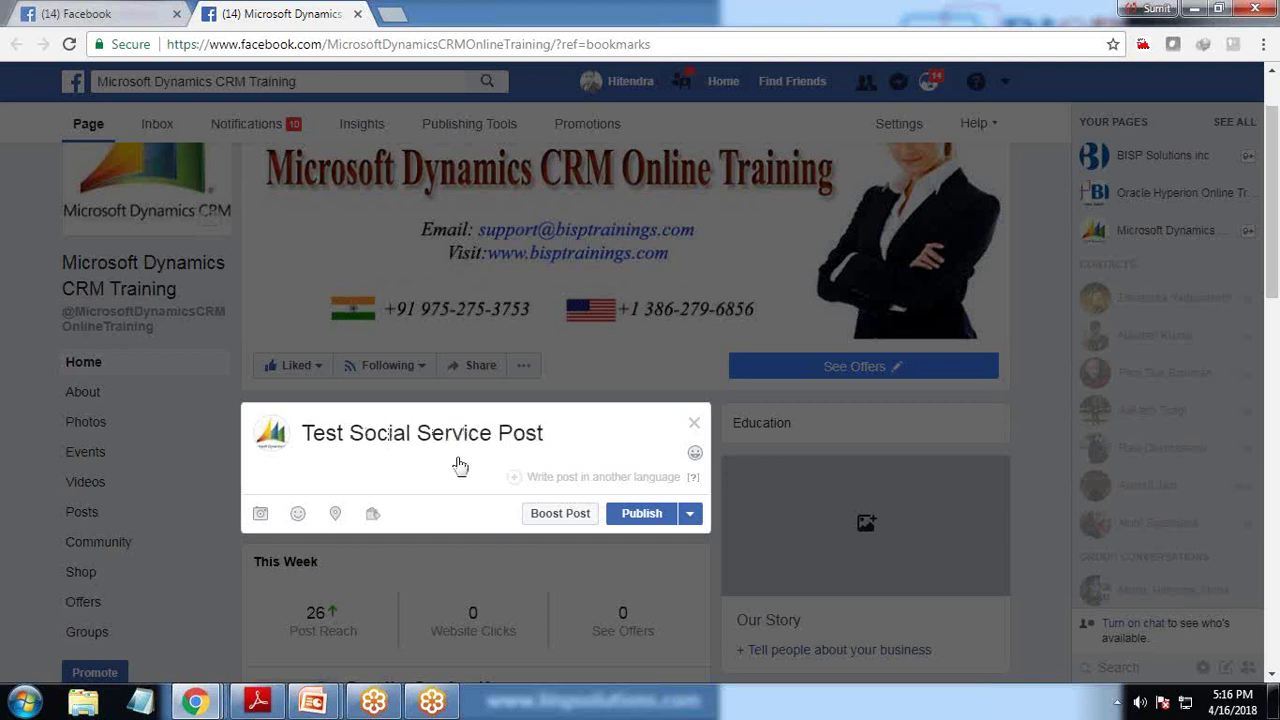
{"action": "left_click", "coordinate": [636, 518]}
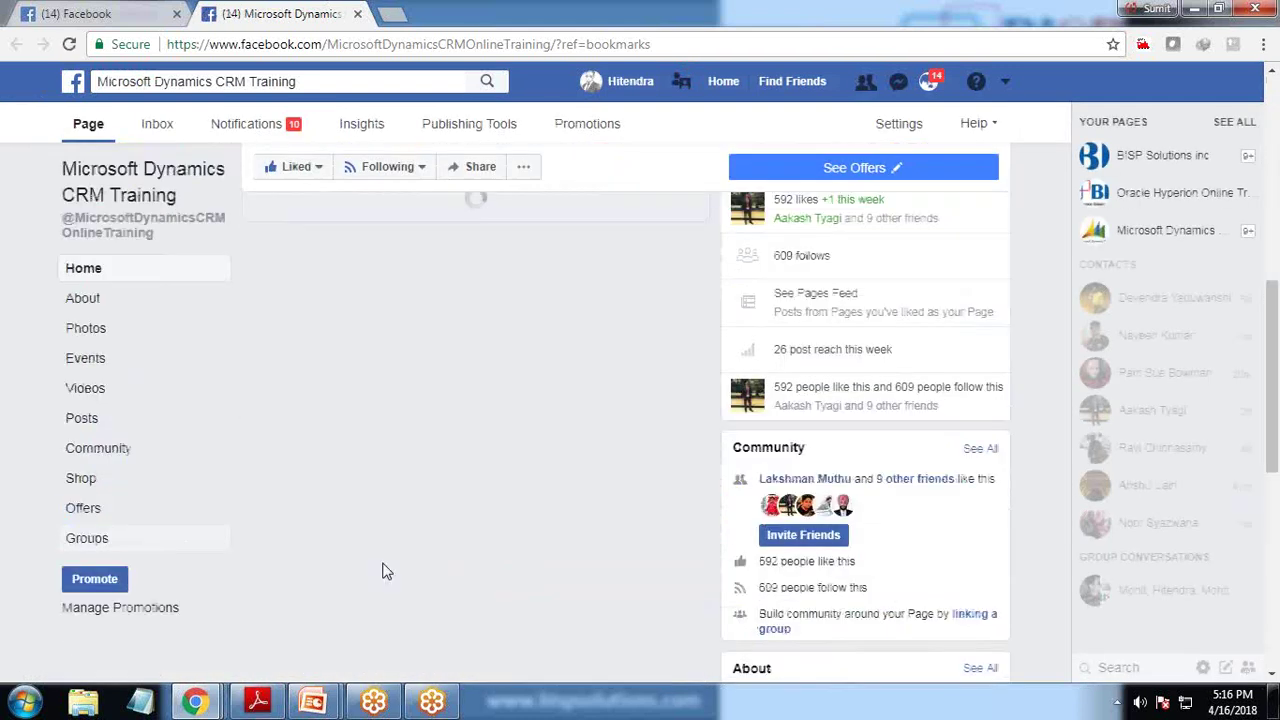
{"action": "scroll", "coordinate": [386, 571], "scroll_direction": "down", "scroll_amount": 5}
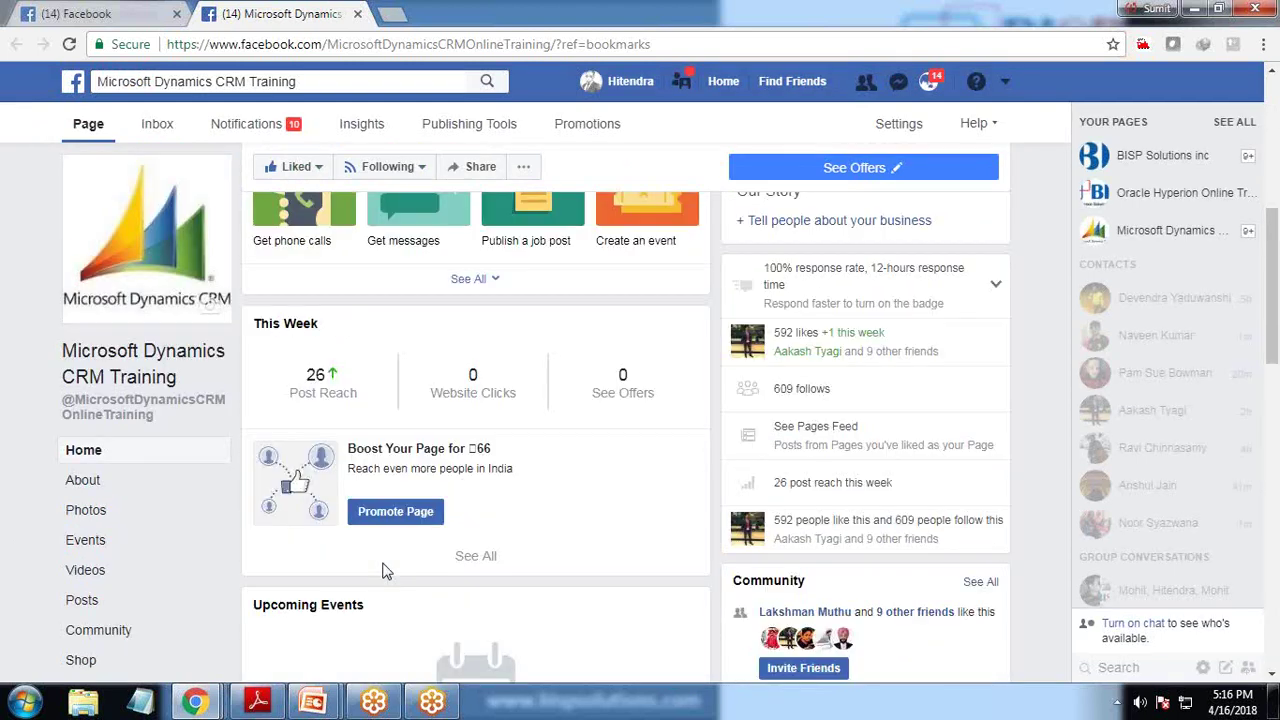
{"action": "scroll", "coordinate": [382, 571], "scroll_direction": "down", "scroll_amount": 1}
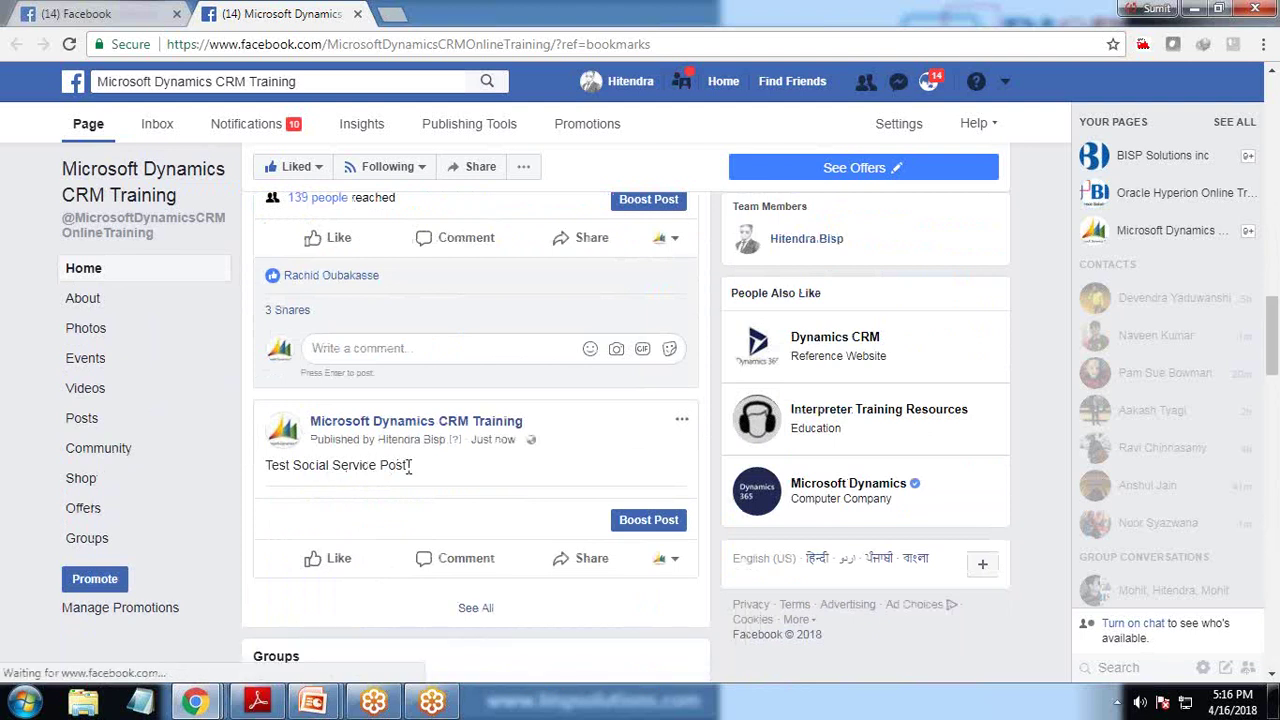
Back in Salesforce, open the Cases home in a new browser tab.
{"action": "mouse_move", "coordinate": [195, 702]}
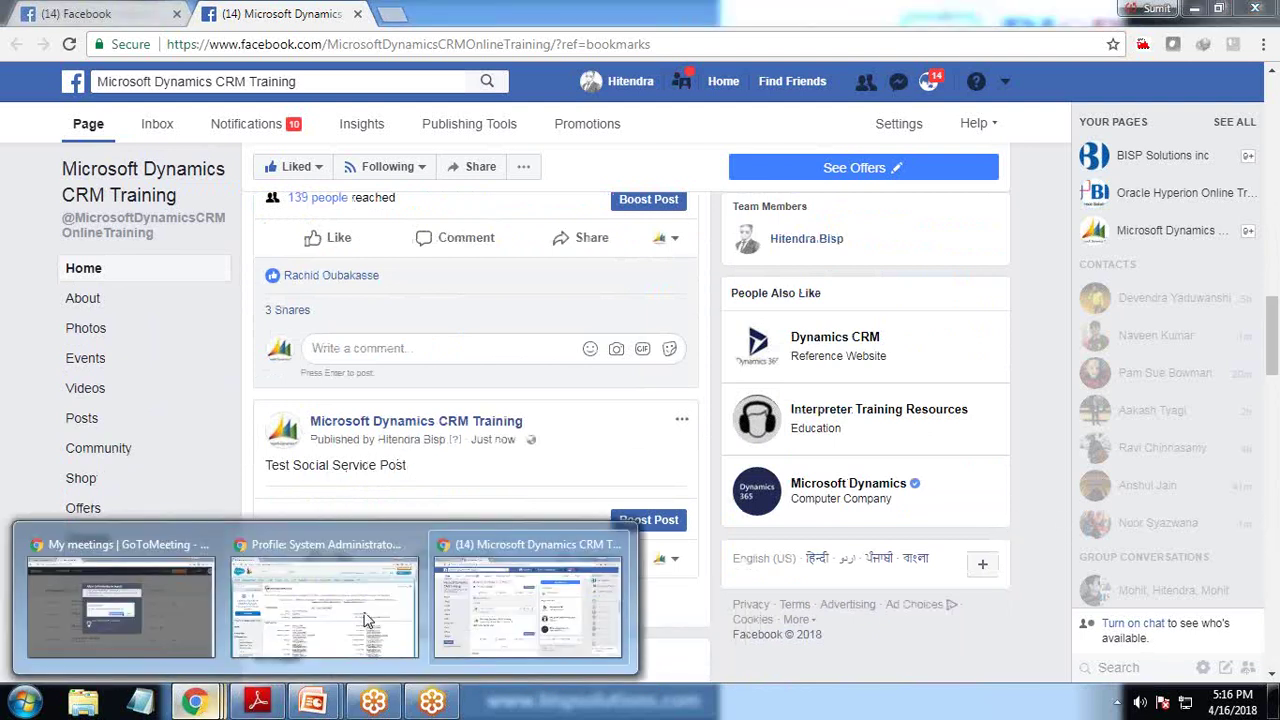
{"action": "left_click", "coordinate": [388, 603]}
{"action": "right_click", "coordinate": [880, 153]}
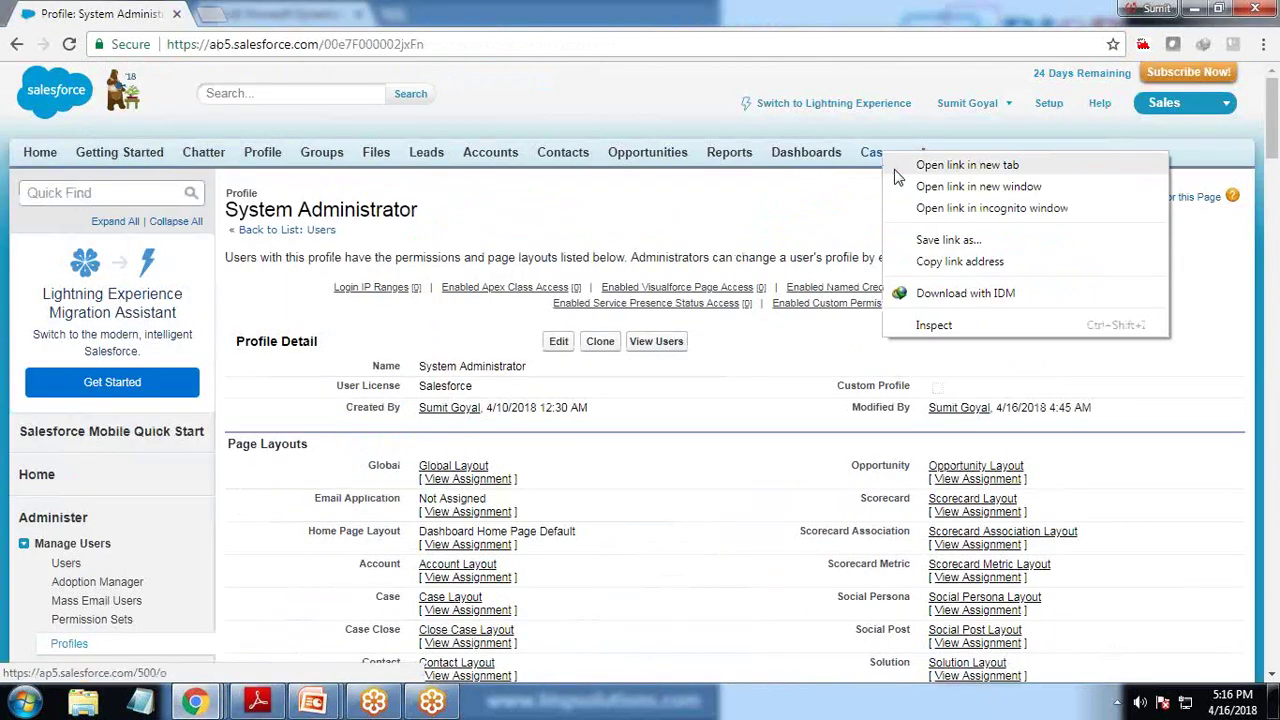
{"action": "left_click", "coordinate": [940, 168]}
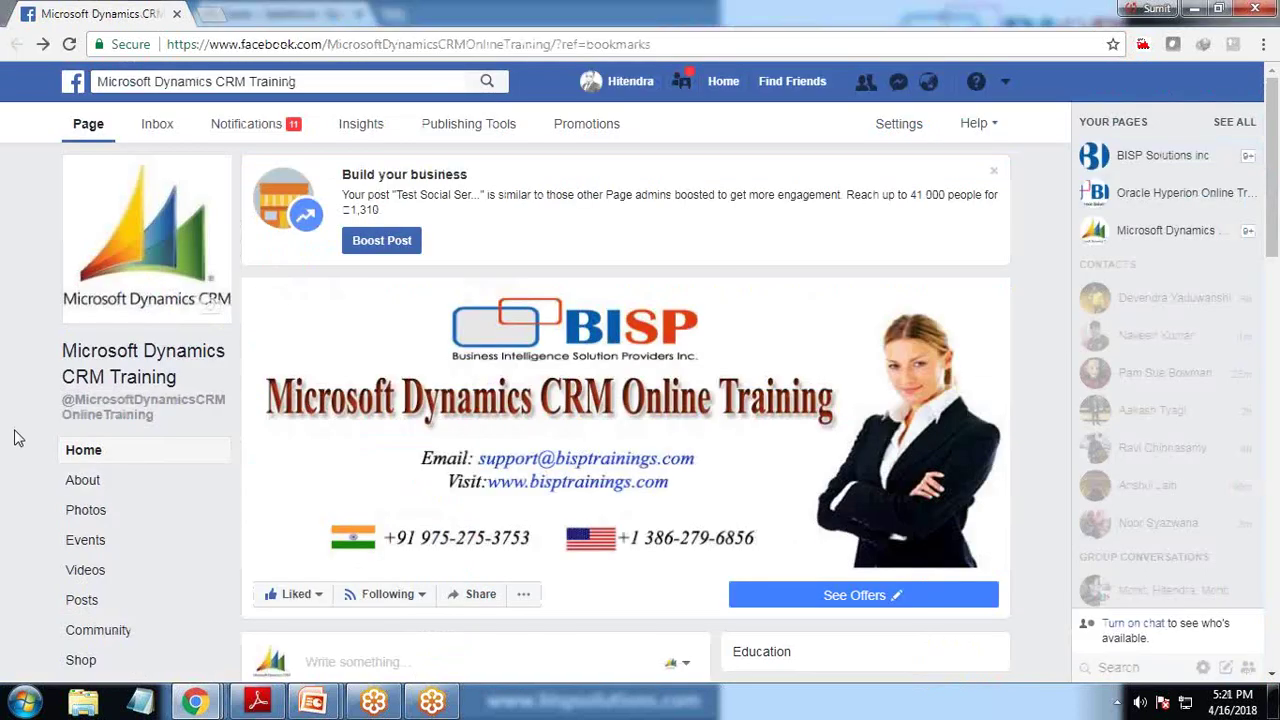
Confirm 'Test Social Service Post' is in the Facebook feed, then return to Salesforce Cases.
{"action": "scroll", "coordinate": [14, 437], "scroll_direction": "down", "scroll_amount": 3}
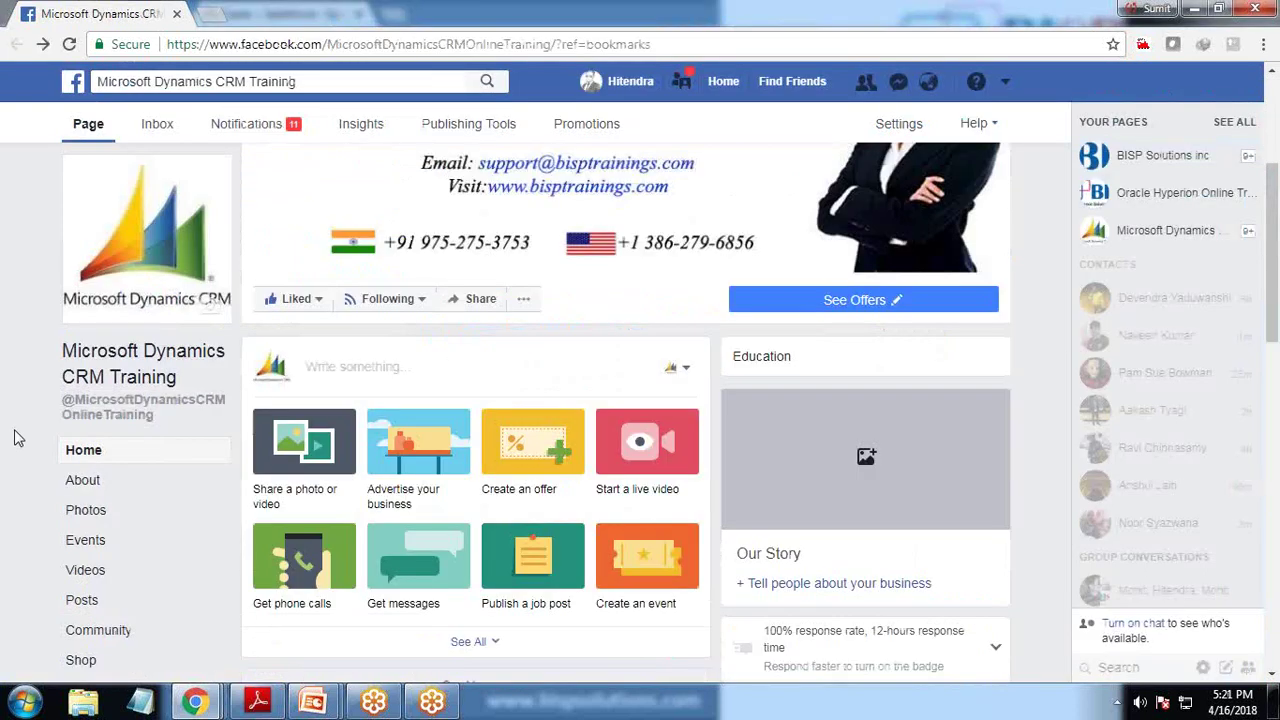
{"action": "scroll", "coordinate": [14, 437], "scroll_direction": "down", "scroll_amount": 10}
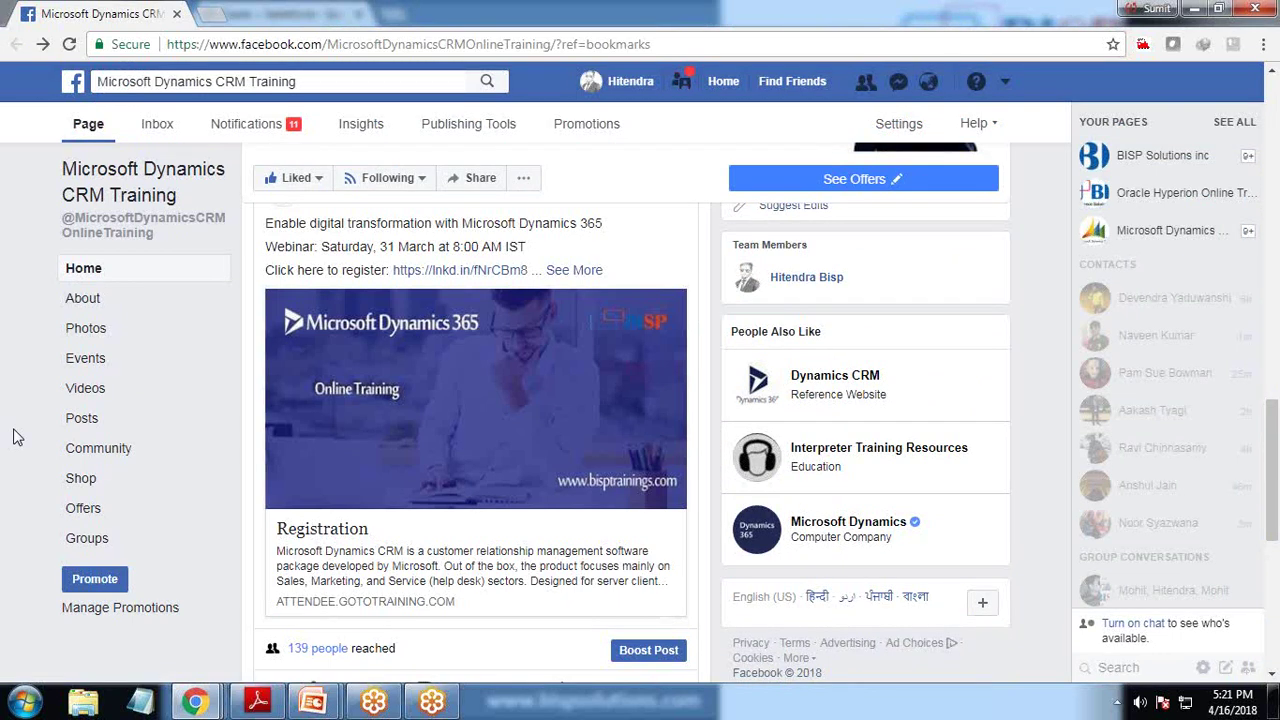
{"action": "scroll", "coordinate": [14, 437], "scroll_direction": "down", "scroll_amount": 5}
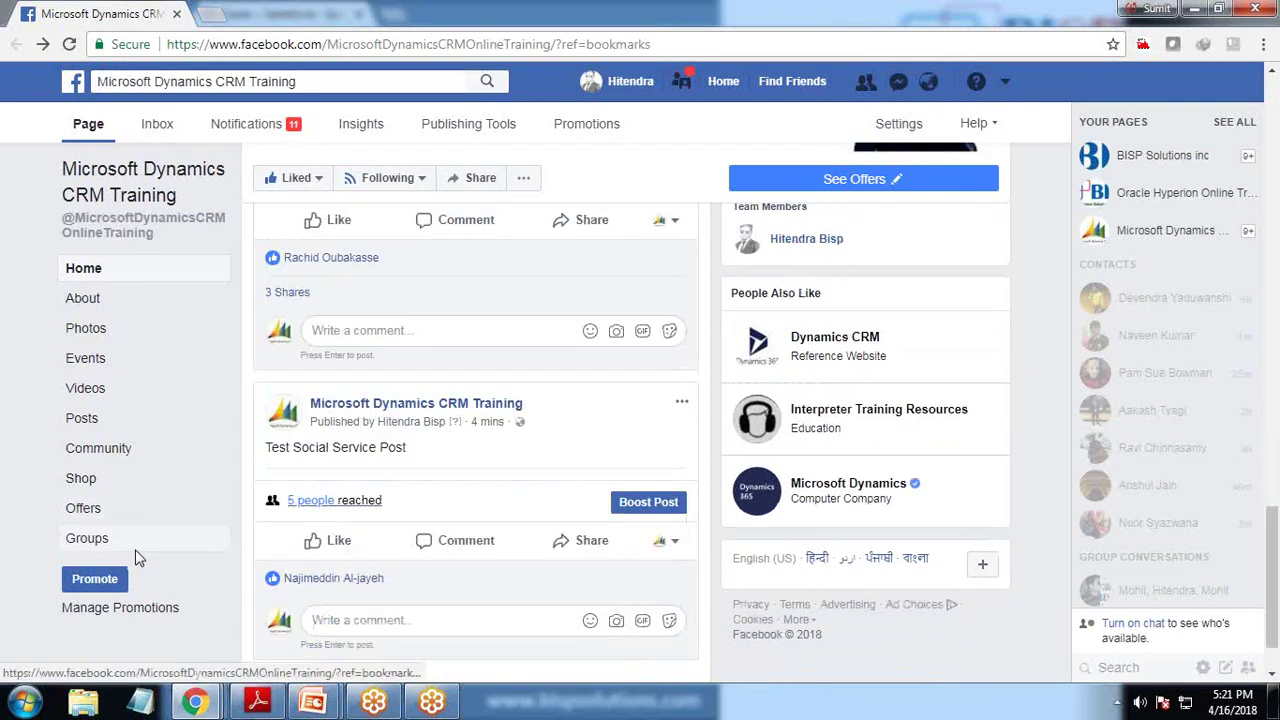
{"action": "left_click_drag", "start_coordinate": [268, 447], "coordinate": [408, 447]}
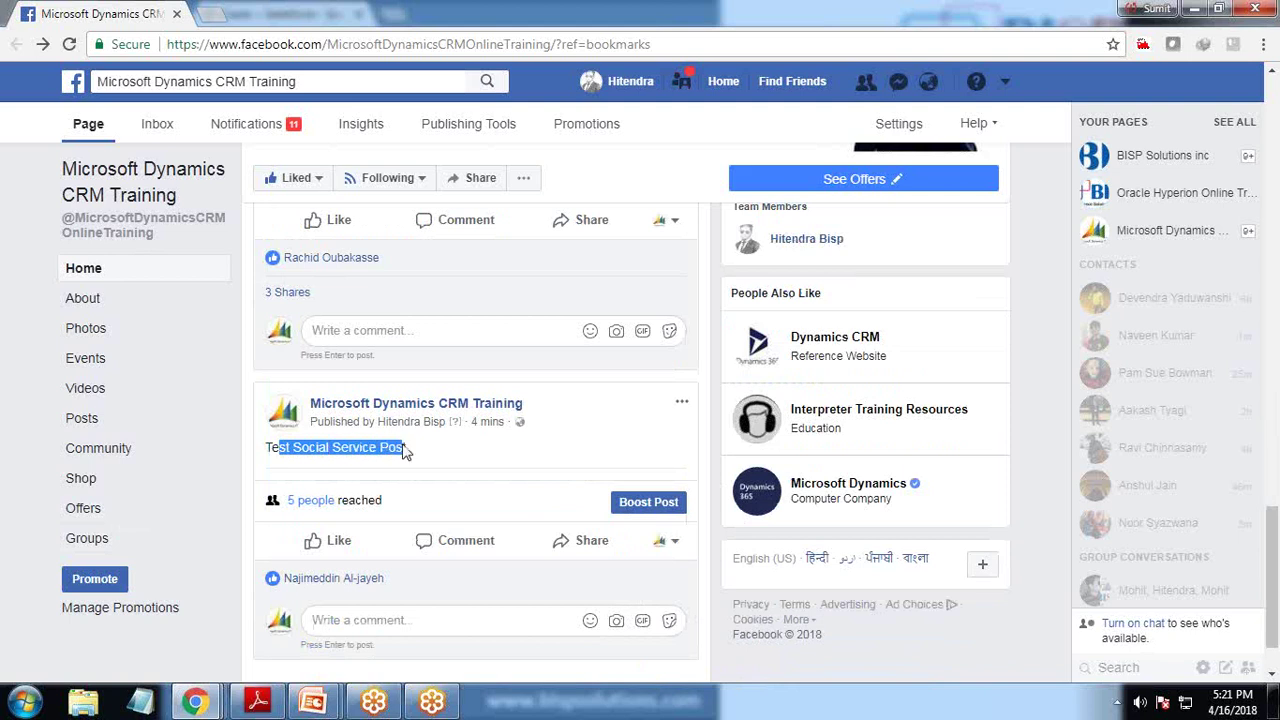
{"action": "left_click", "coordinate": [474, 462]}
{"action": "left_click", "coordinate": [195, 701]}
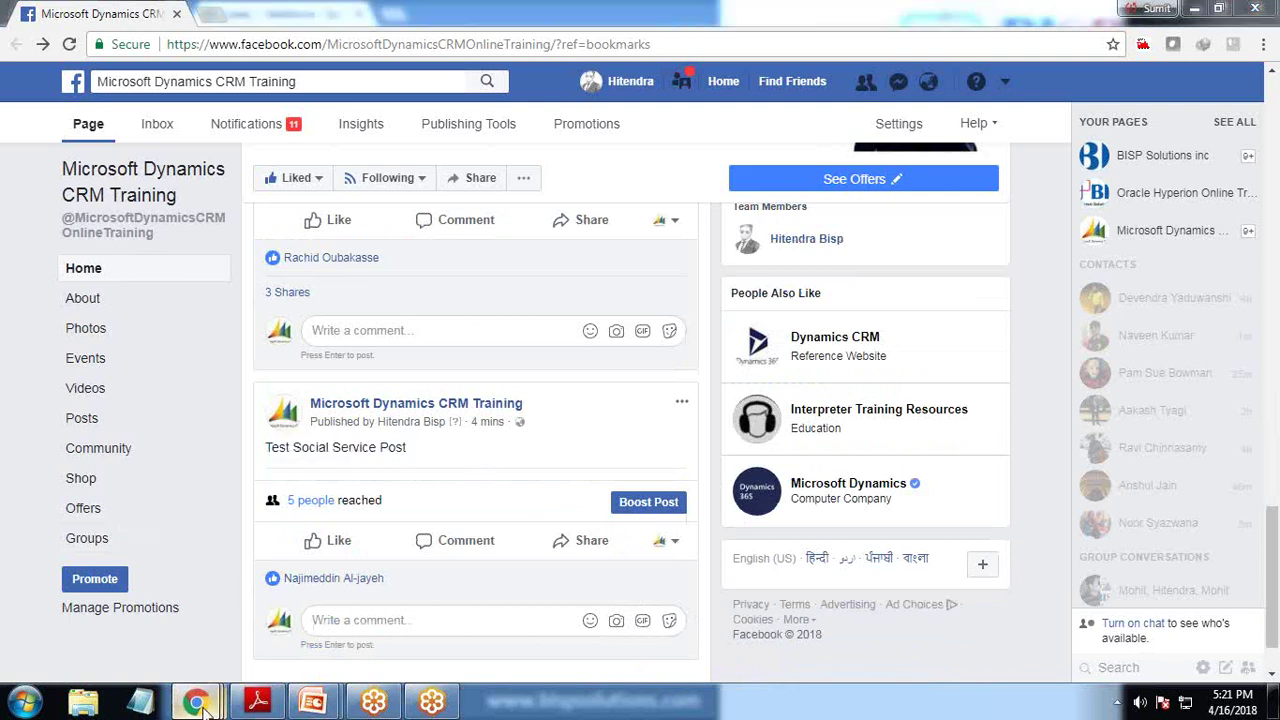
{"action": "left_click", "coordinate": [310, 635]}
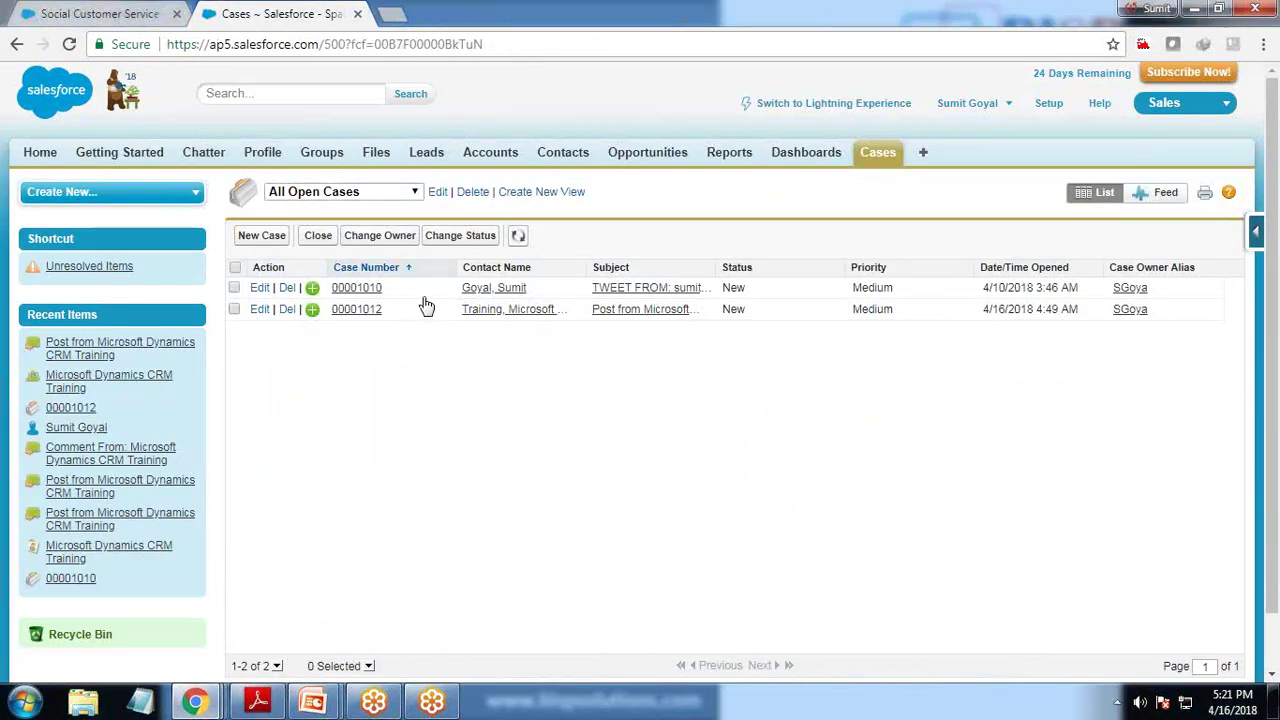
Refresh All Open Cases and review the new Facebook-origin case 00001012.
{"action": "left_click", "coordinate": [518, 238]}
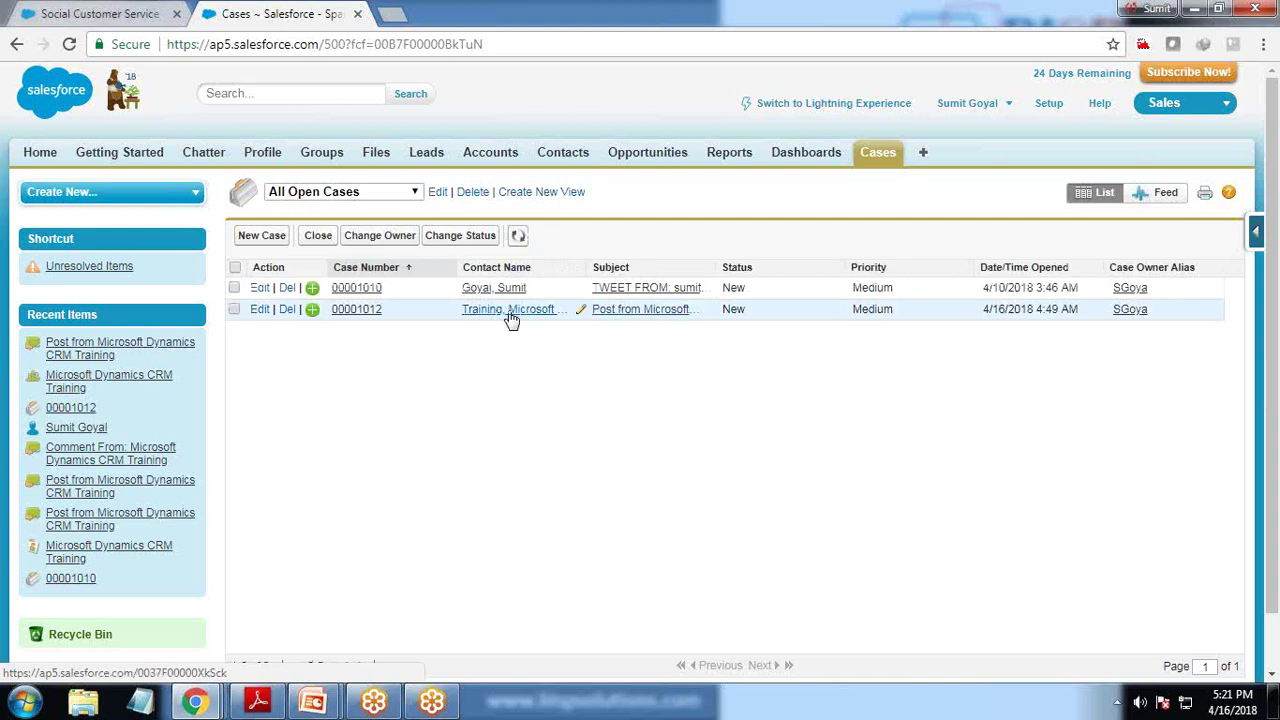
{"action": "left_click", "coordinate": [355, 310]}
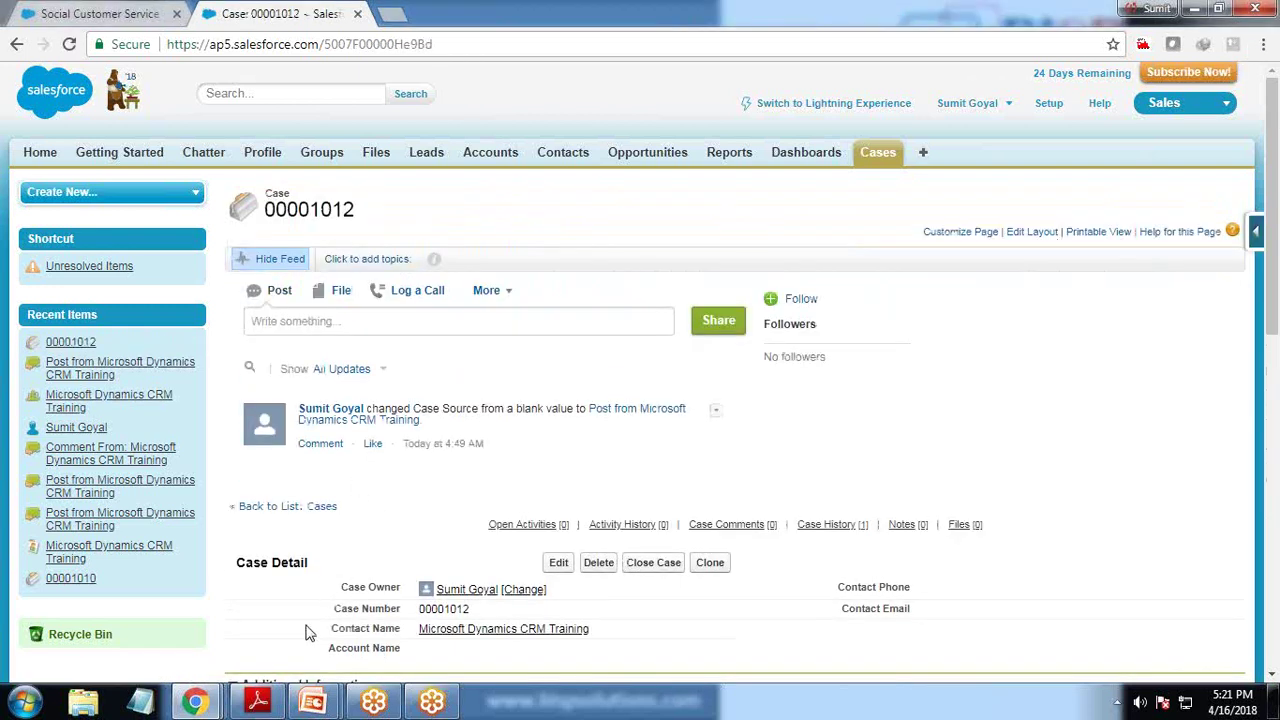
{"action": "scroll", "coordinate": [314, 620], "scroll_direction": "down", "scroll_amount": 3}
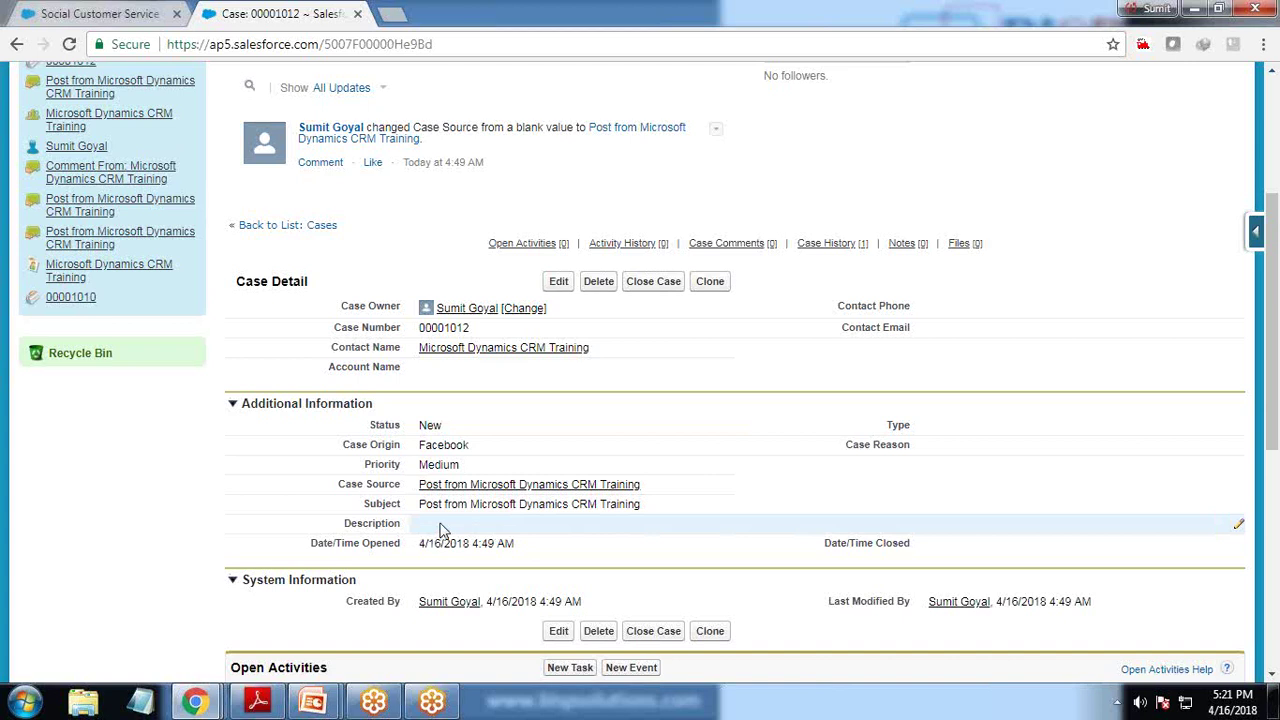
{"action": "scroll", "coordinate": [480, 528], "scroll_direction": "up", "scroll_amount": 3}
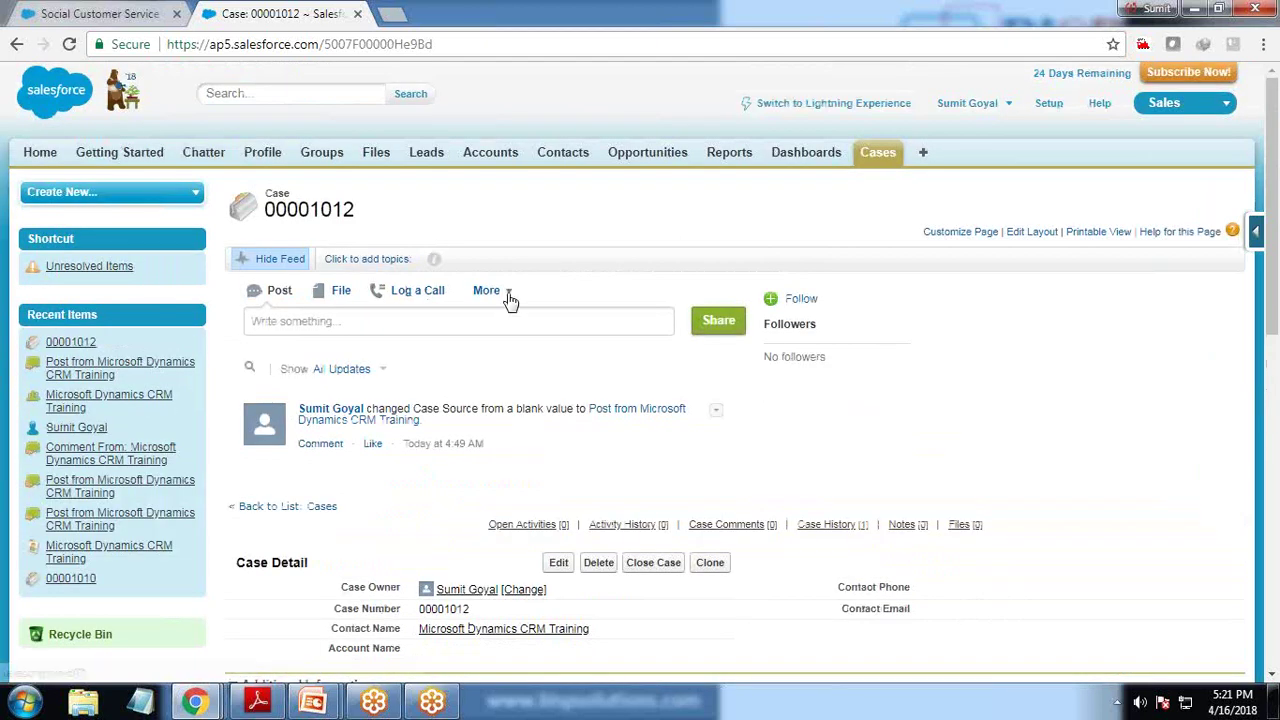
{"action": "left_click", "coordinate": [508, 296]}
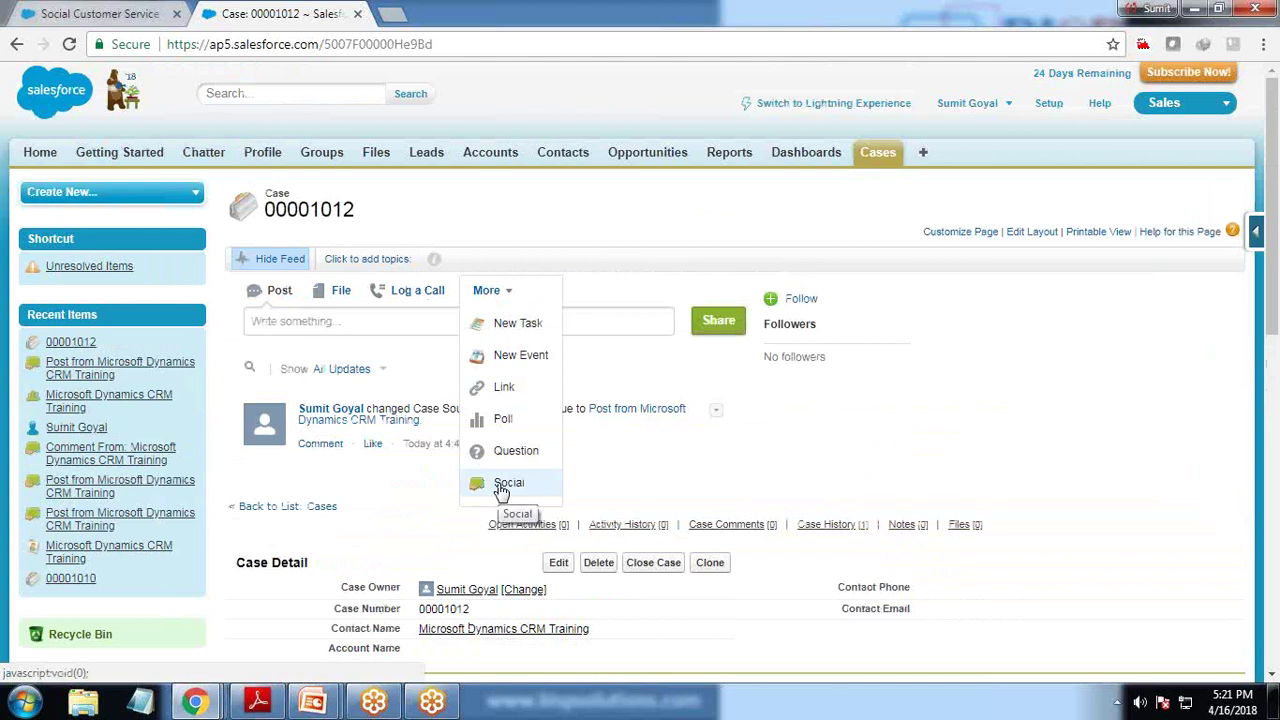
{"action": "left_click", "coordinate": [1200, 486]}
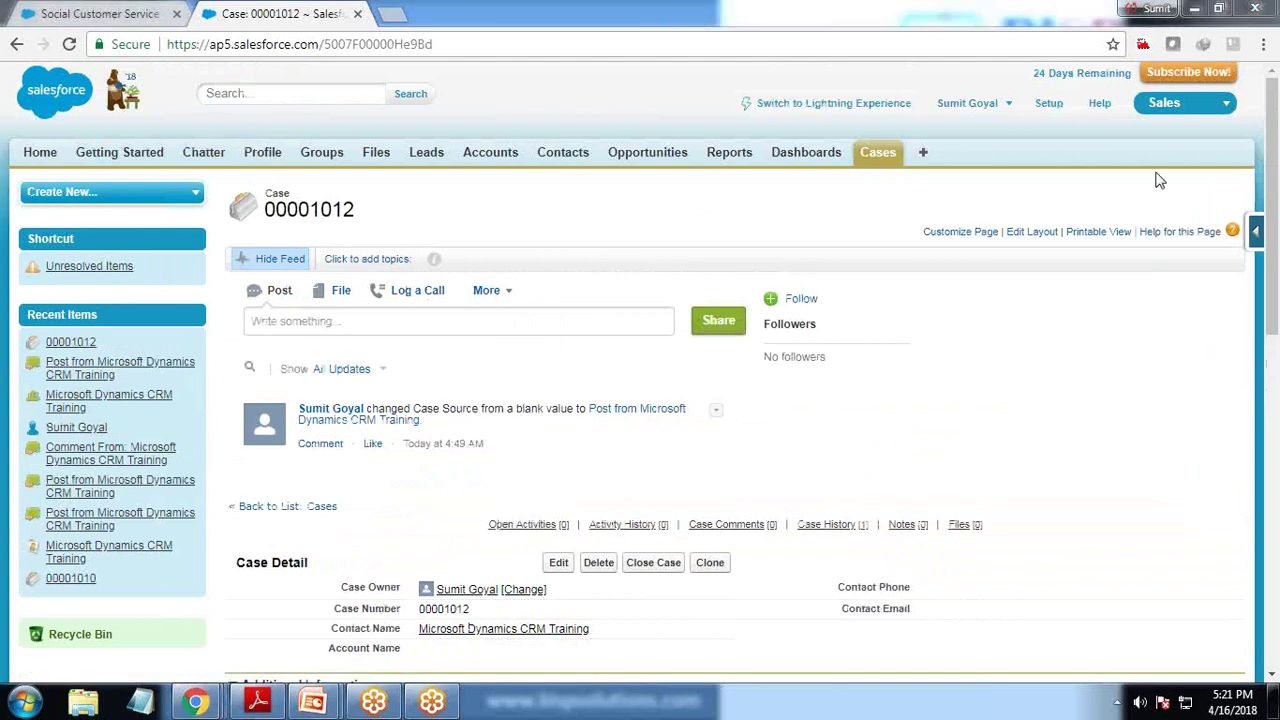
Place the Social quick action in the Case Layout publisher and save the layout.
{"action": "left_click", "coordinate": [1258, 234]}
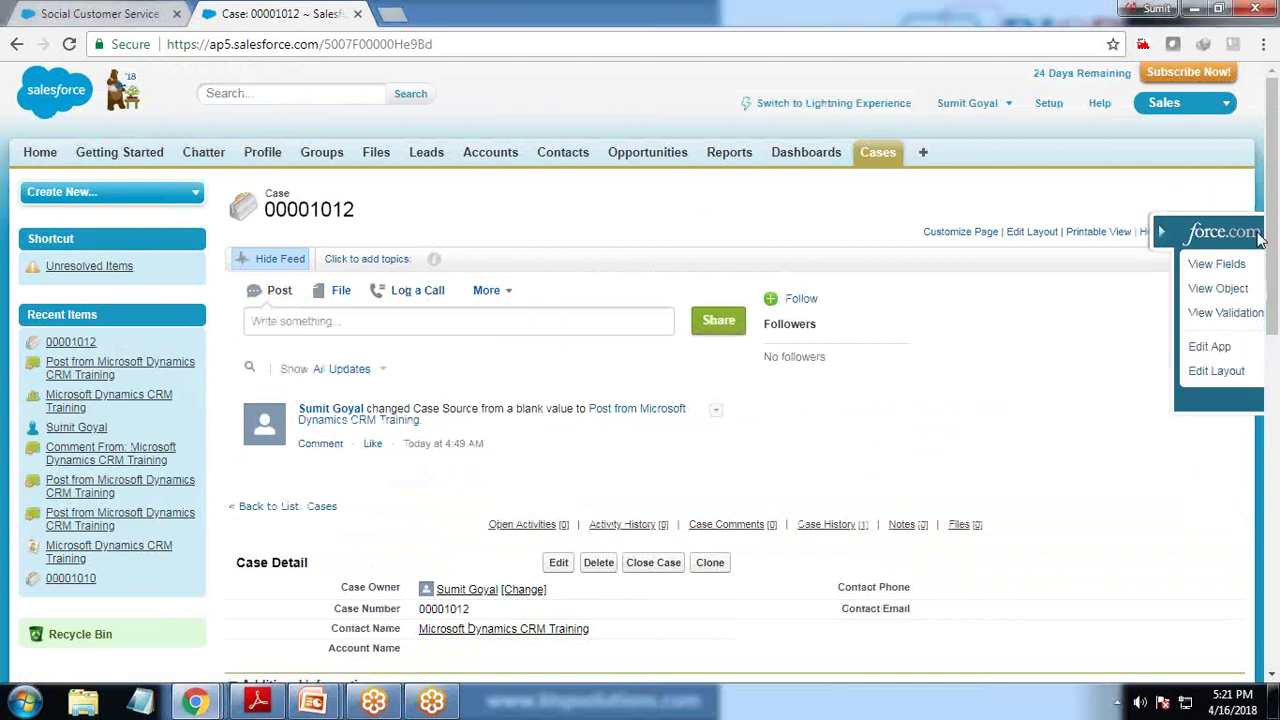
{"action": "left_click", "coordinate": [1090, 372]}
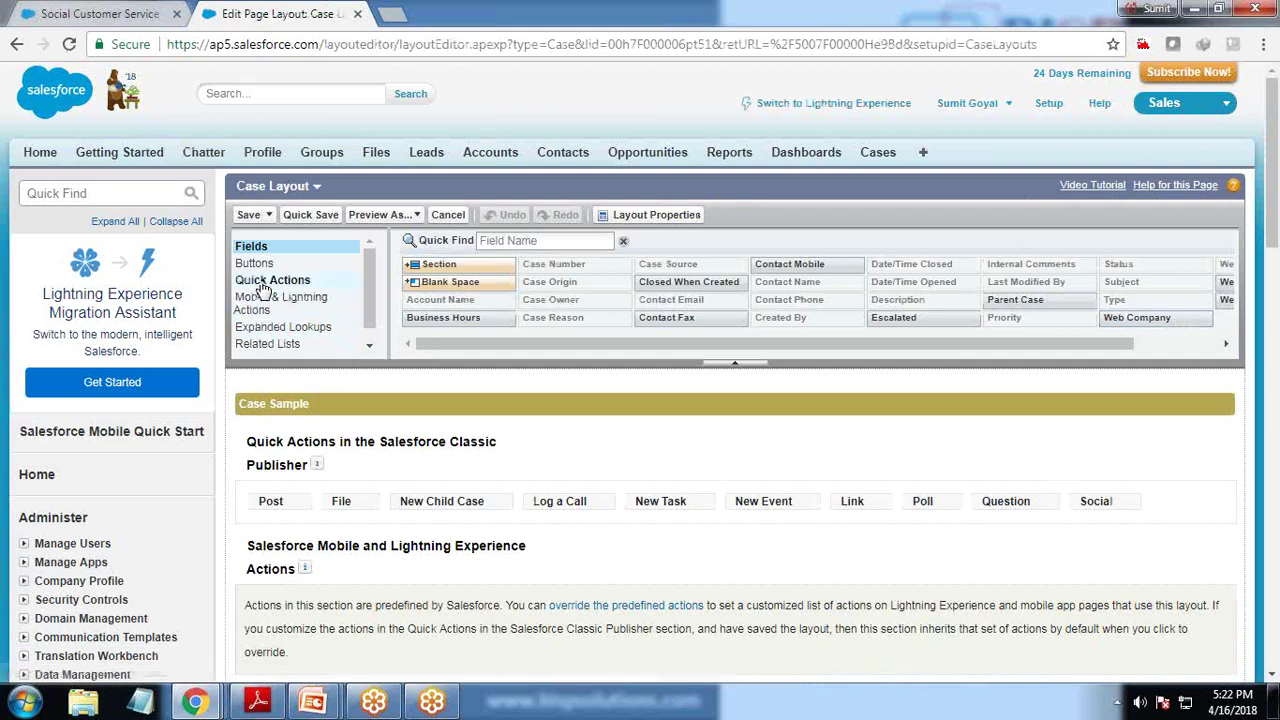
{"action": "left_click", "coordinate": [258, 281]}
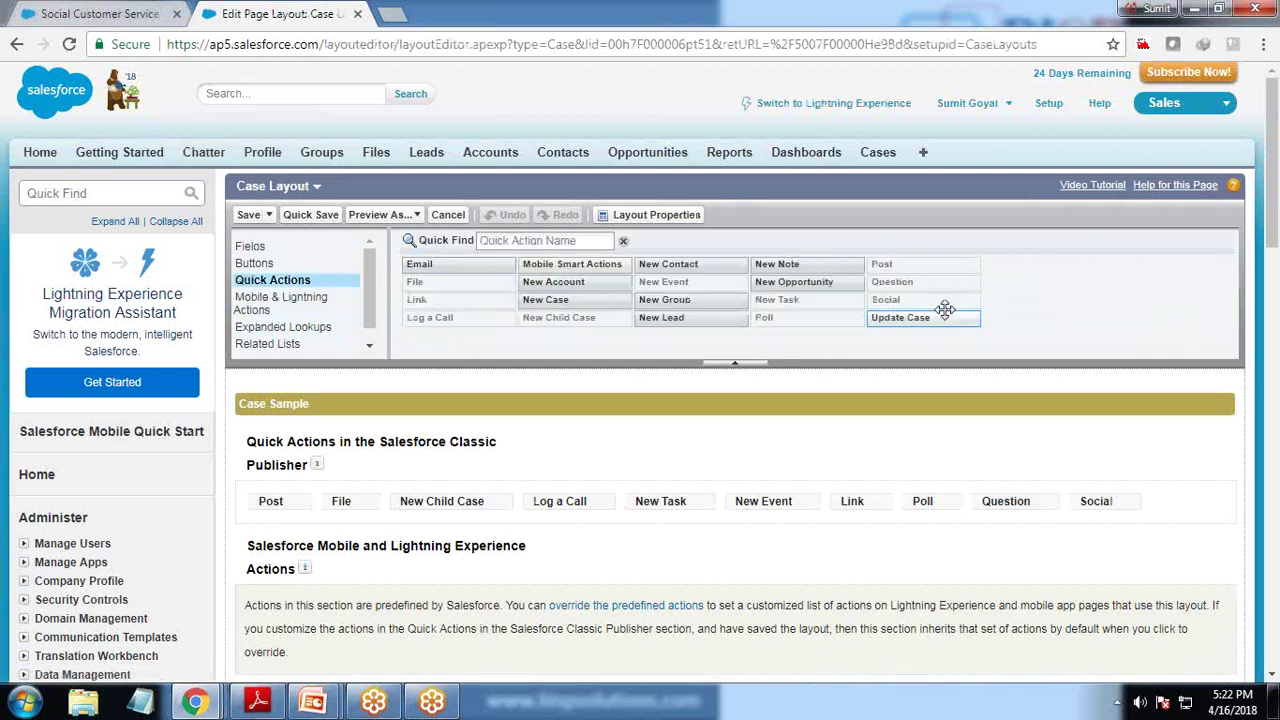
{"action": "mouse_move", "coordinate": [890, 306]}
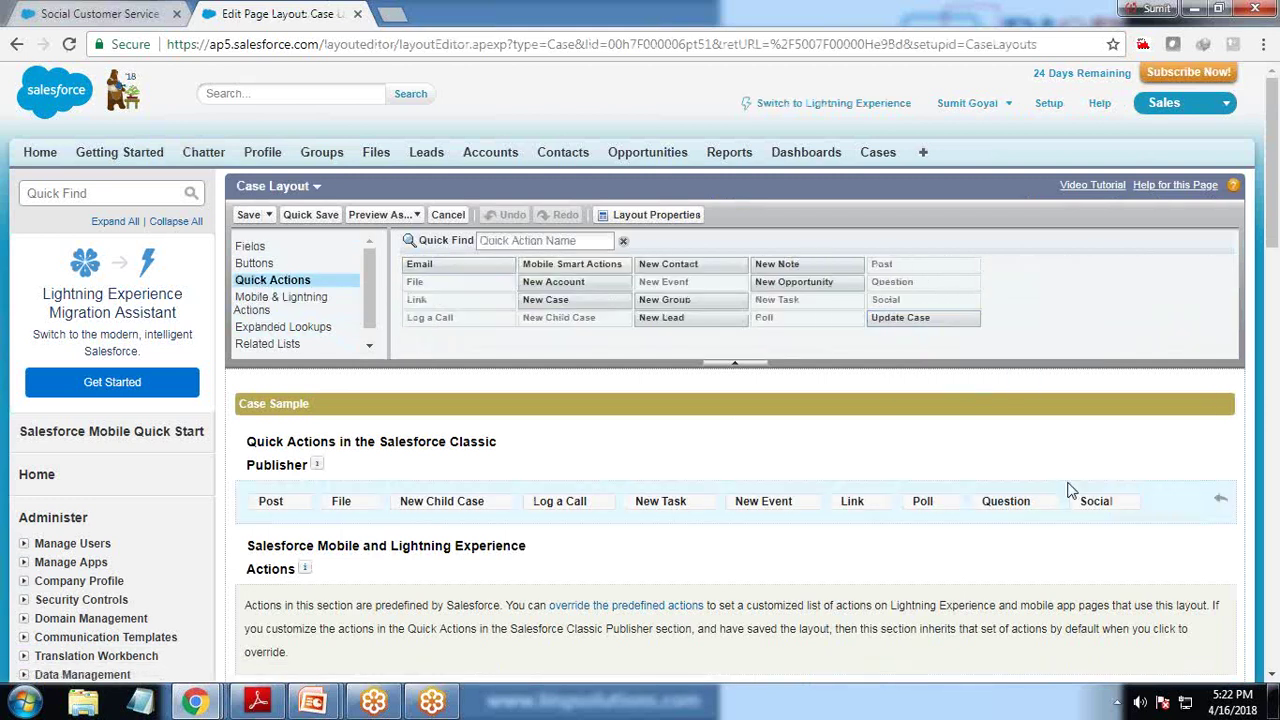
{"action": "mouse_move", "coordinate": [1100, 503]}
{"action": "left_mouse_down"}
{"action": "mouse_move", "coordinate": [895, 298]}
{"action": "mouse_move", "coordinate": [1043, 465]}
{"action": "mouse_move", "coordinate": [1100, 503]}
{"action": "left_mouse_up"}
{"action": "left_click", "coordinate": [249, 216]}
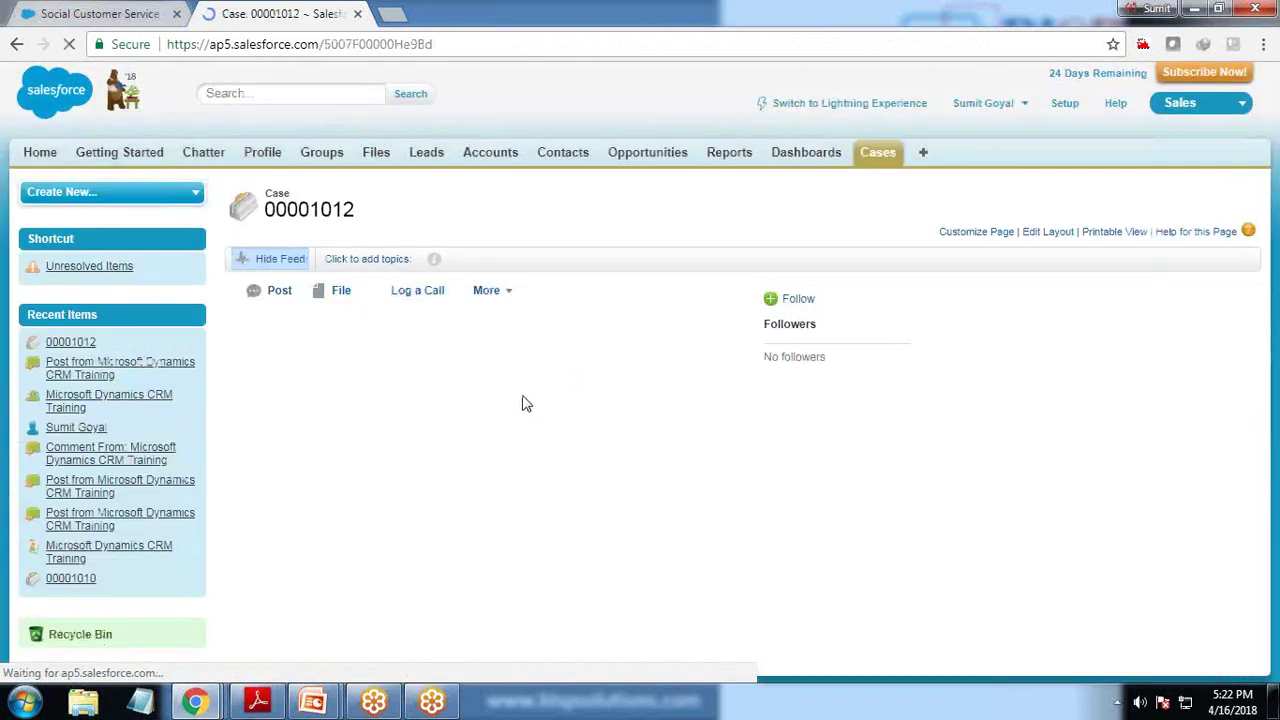
Start a Social reply on case 00001012, checking it against the original Facebook post.
{"action": "left_click", "coordinate": [509, 292]}
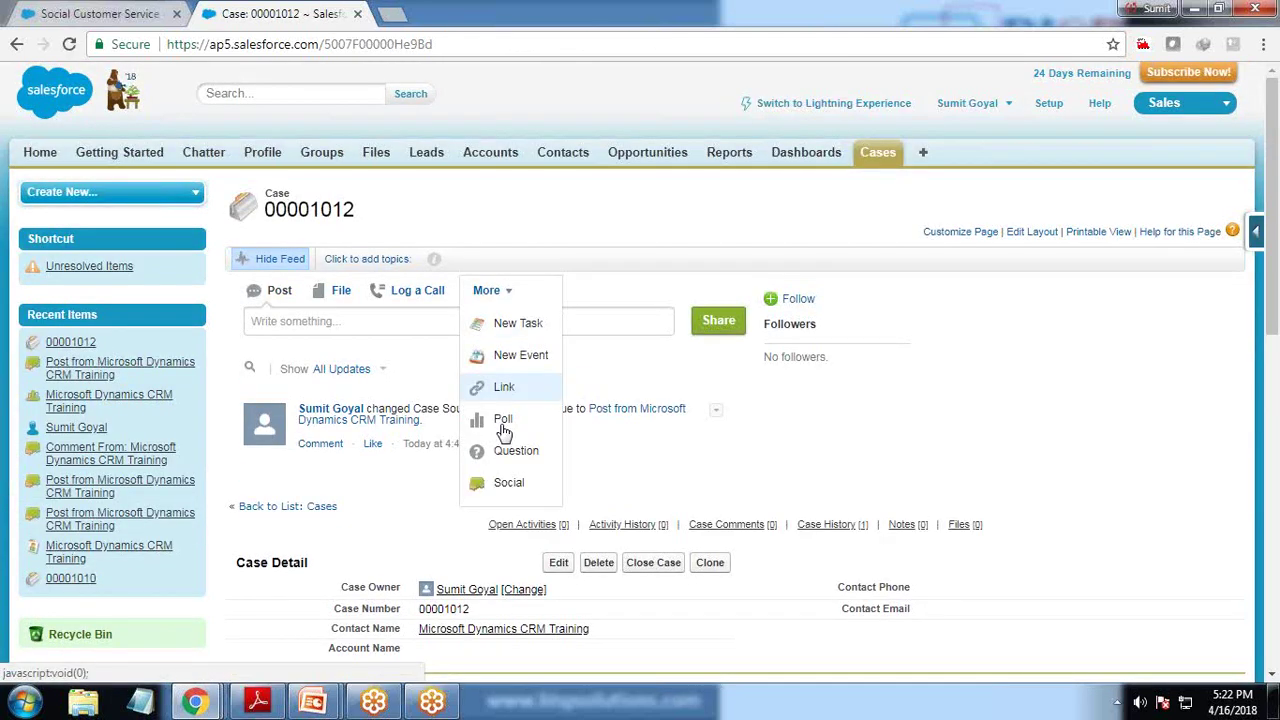
{"action": "left_click", "coordinate": [506, 493]}
{"action": "left_click_drag", "start_coordinate": [288, 383], "coordinate": [398, 392]}
{"action": "mouse_move", "coordinate": [195, 702]}
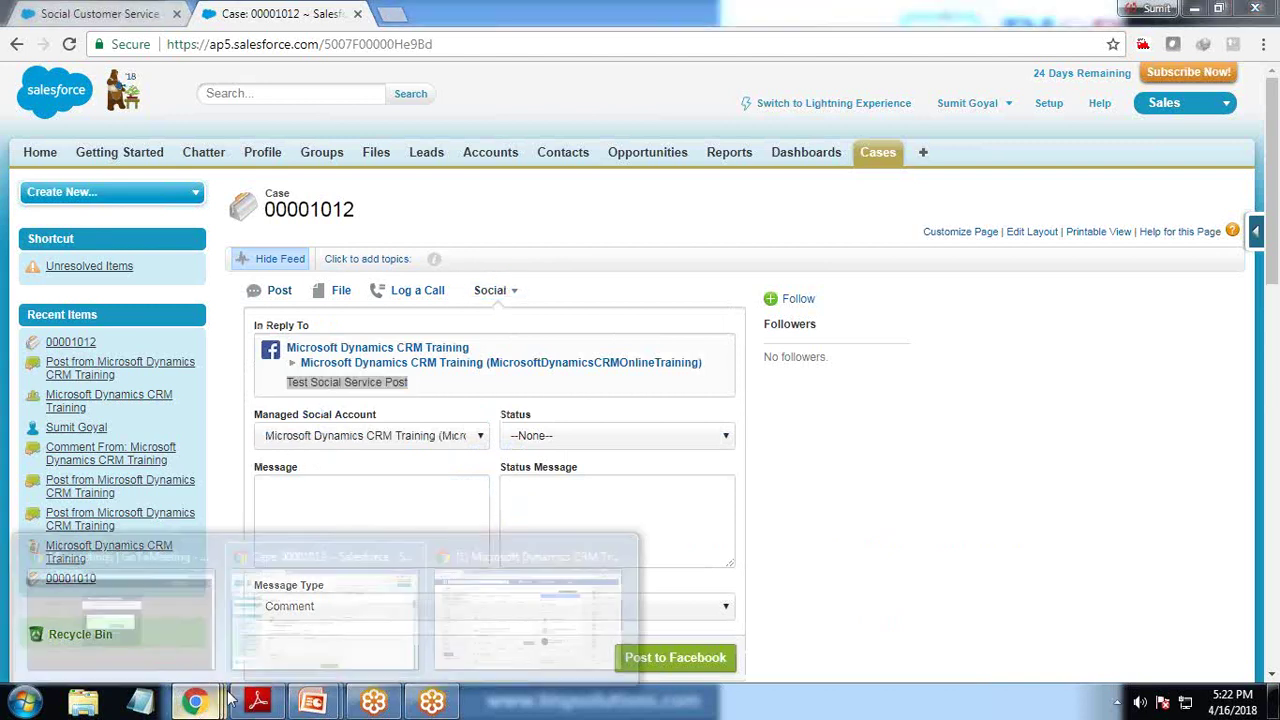
{"action": "left_click", "coordinate": [530, 632]}
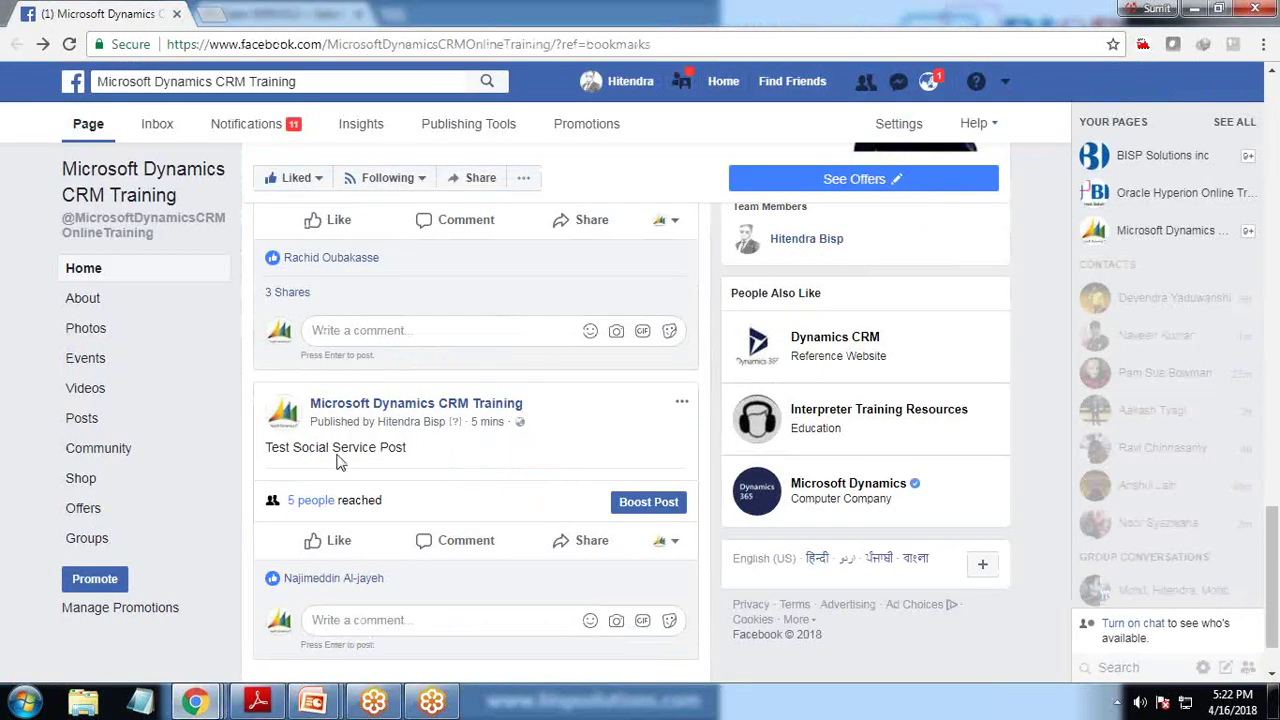
{"action": "mouse_move", "coordinate": [195, 702]}
{"action": "left_click", "coordinate": [358, 617]}
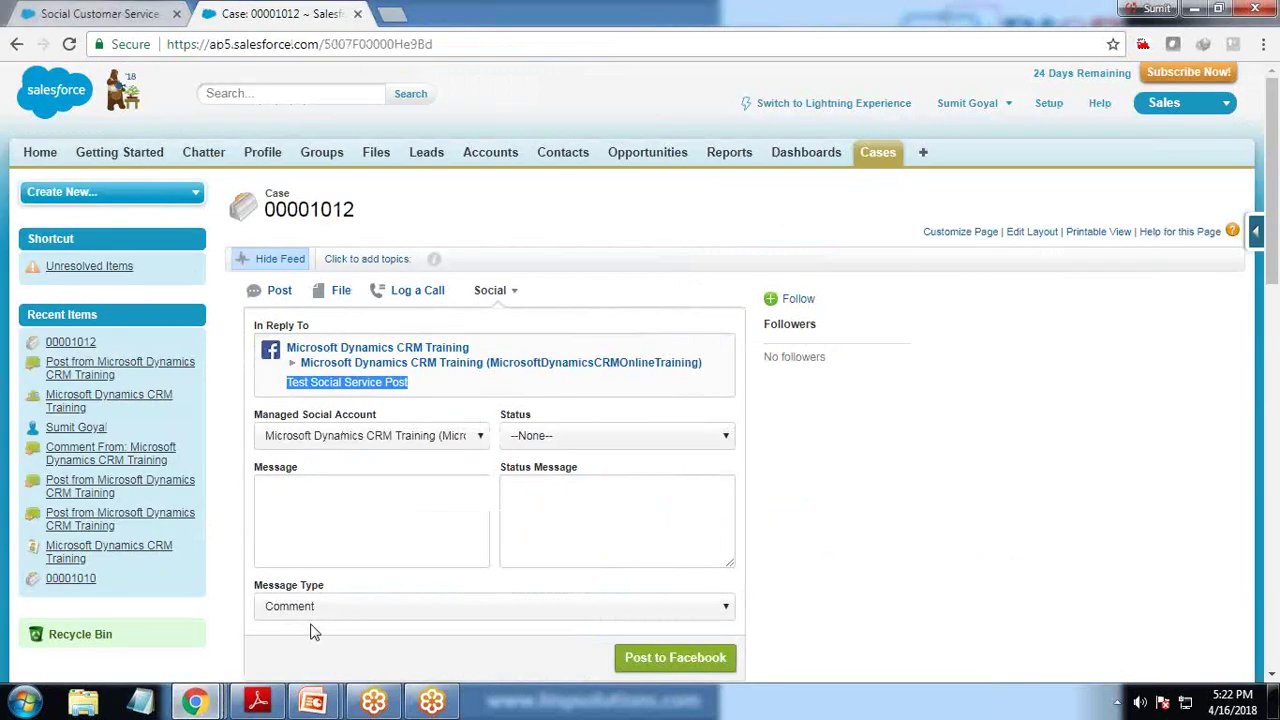
Write a thank-you reply promising to get back soon, and post it to Facebook.
{"action": "left_click", "coordinate": [335, 500]}
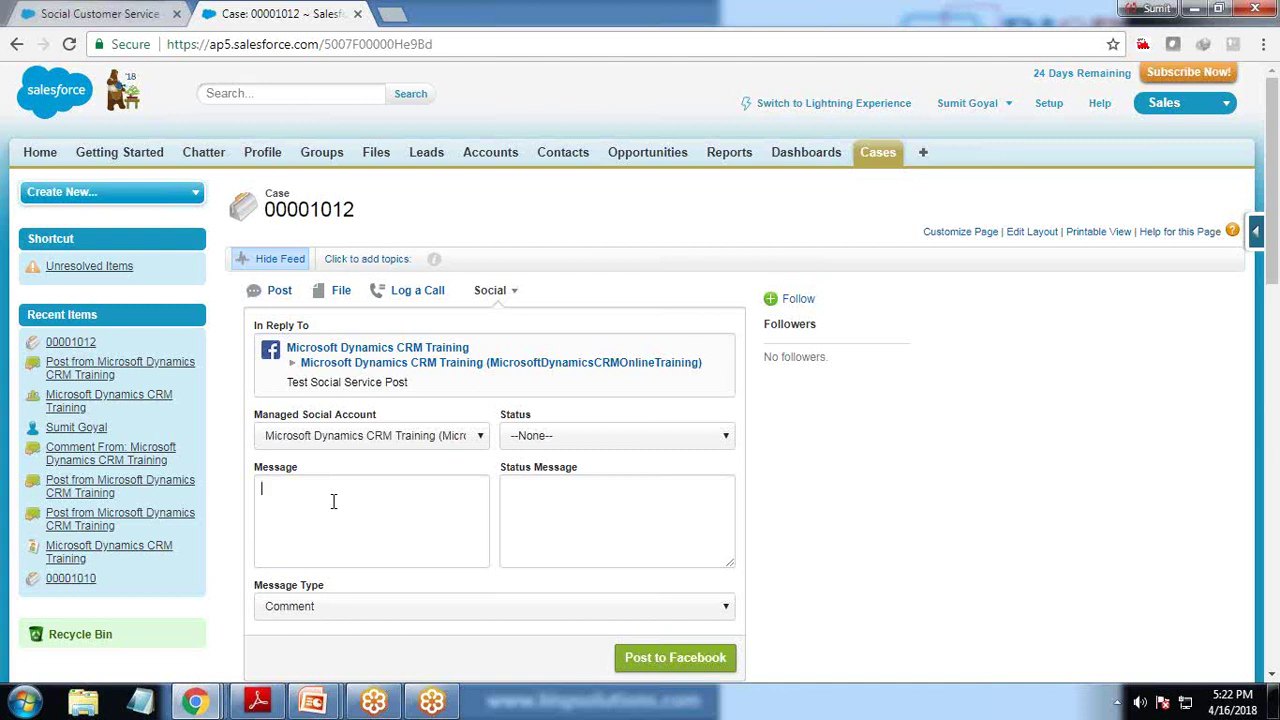
{"action": "type", "text": "Thank"}
{"action": "type", "text": "anks"}
{"action": "type", "text": " For Submitting"}
{"action": "type", "text": " . We will valid"}
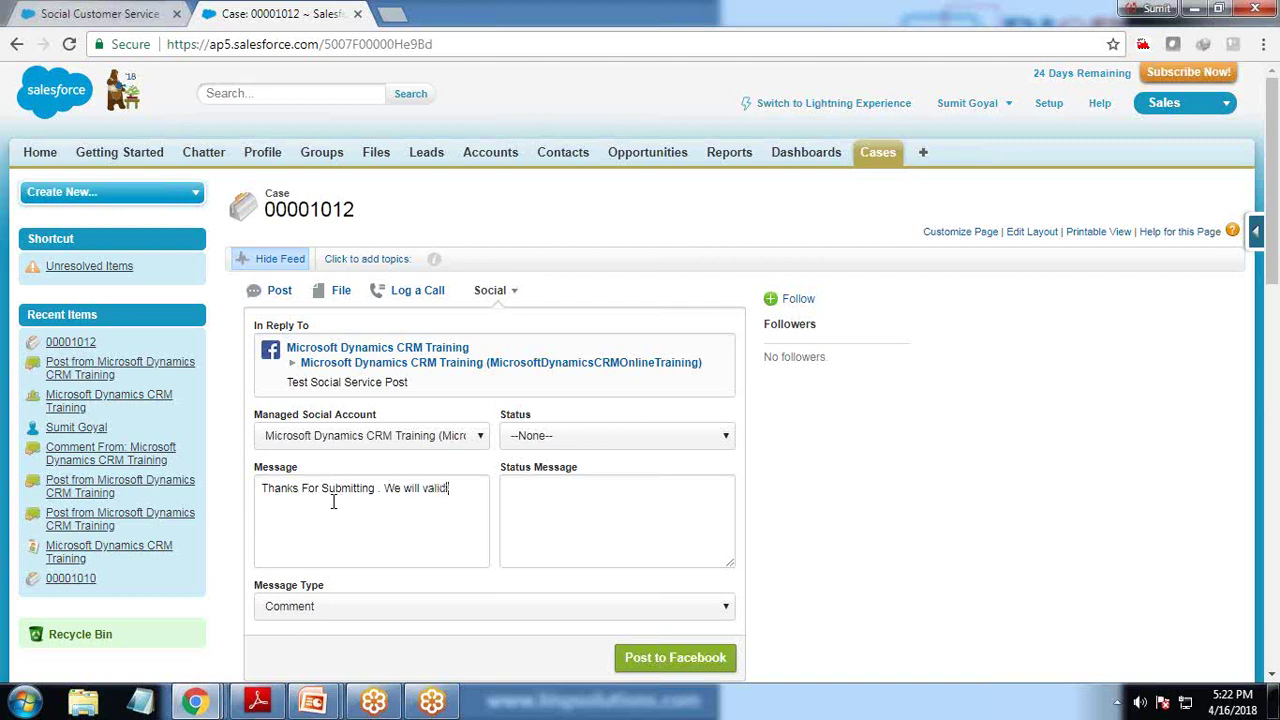
{"action": "type", "text": "ating your postan"}
{"action": "key", "text": "BackSpace"}
{"action": "key", "text": "BackSpace"}
{"action": "type", "text": "and will get back to you soon."}
{"action": "scroll", "coordinate": [666, 680], "scroll_direction": "down", "scroll_amount": 1}
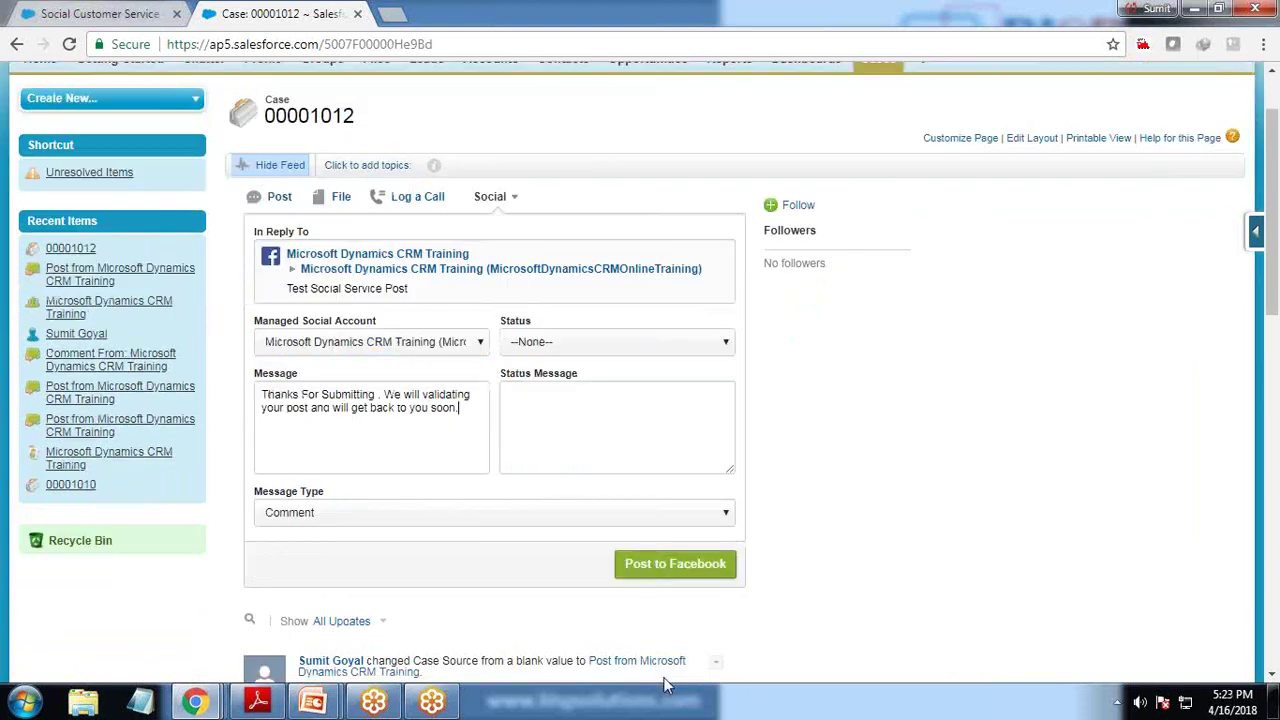
{"action": "left_click", "coordinate": [663, 571]}
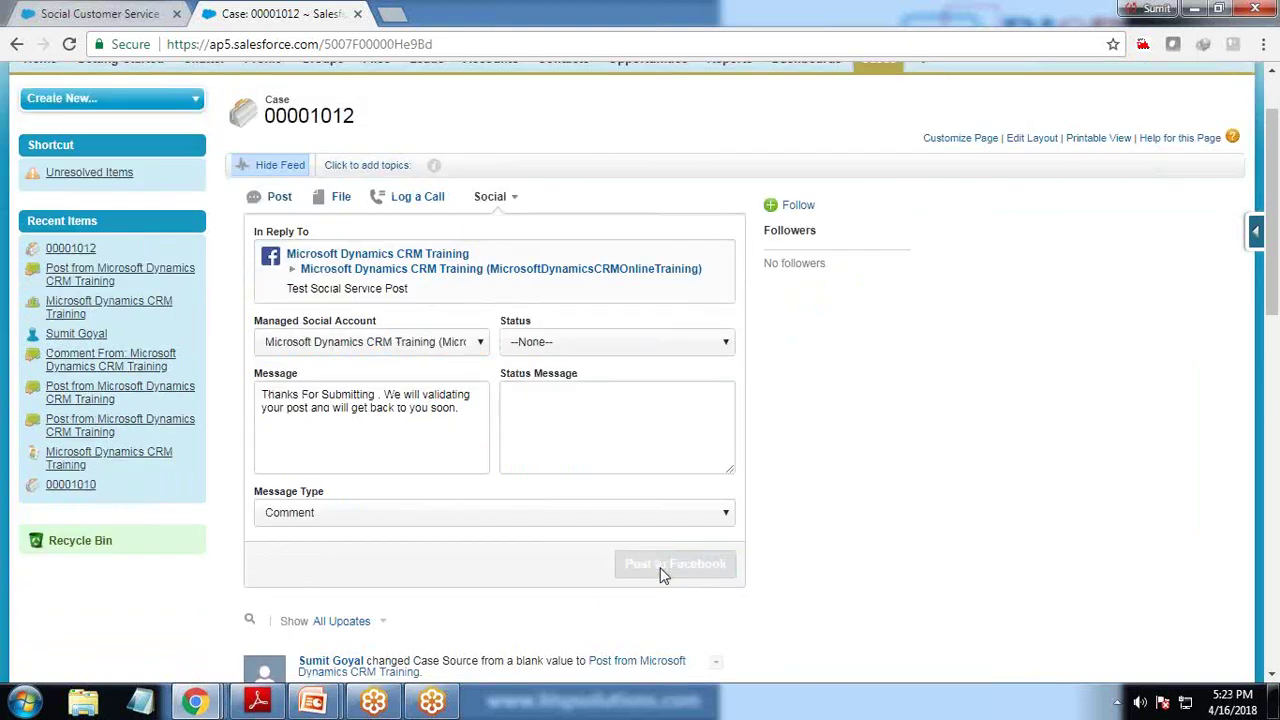
{"action": "scroll", "coordinate": [630, 565], "scroll_direction": "down", "scroll_amount": 4}
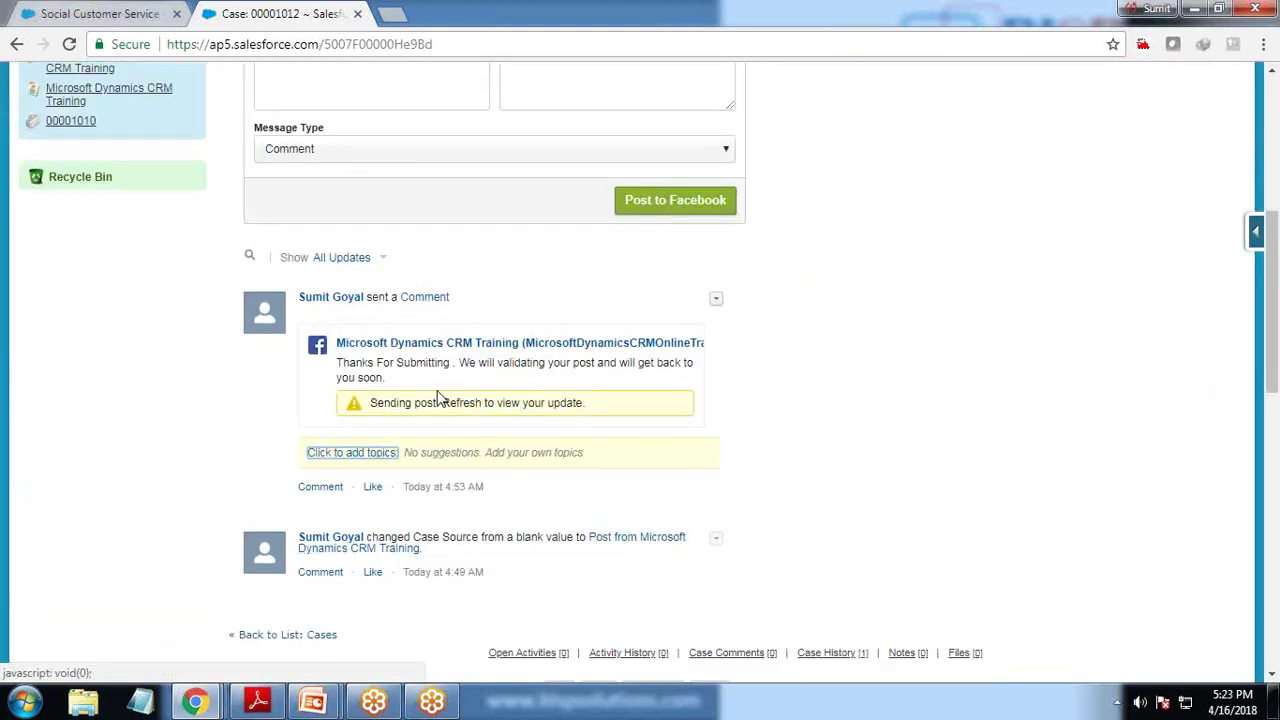
Reload case 00001012 and confirm the thank-you comment now shows as sent.
{"action": "scroll", "coordinate": [380, 400], "scroll_direction": "up", "scroll_amount": 1}
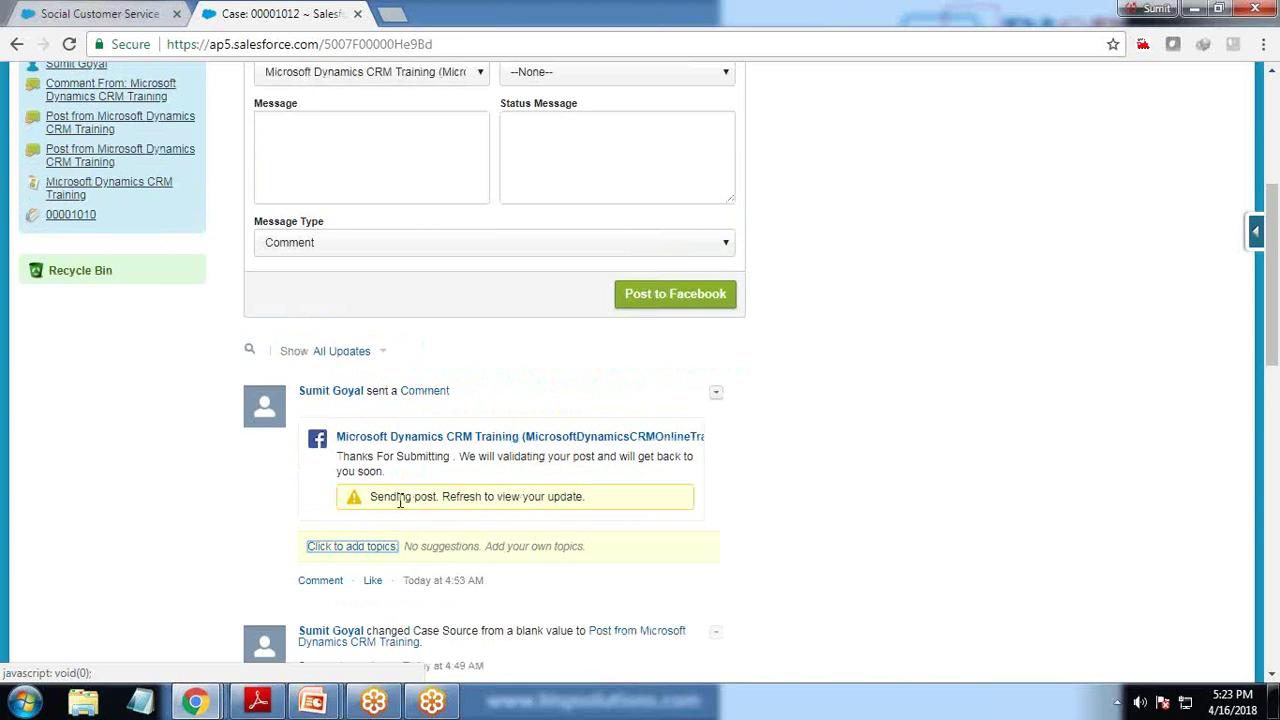
{"action": "left_click_drag", "start_coordinate": [381, 498], "coordinate": [583, 497]}
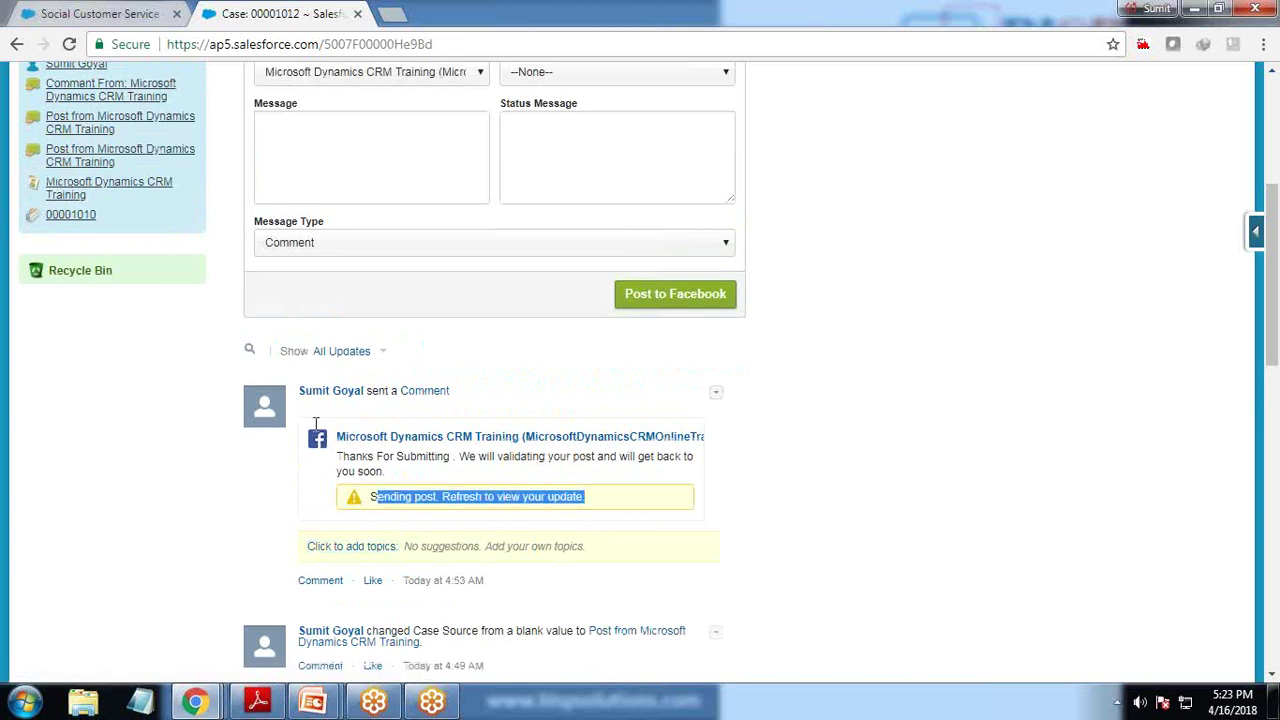
{"action": "left_click", "coordinate": [70, 45]}
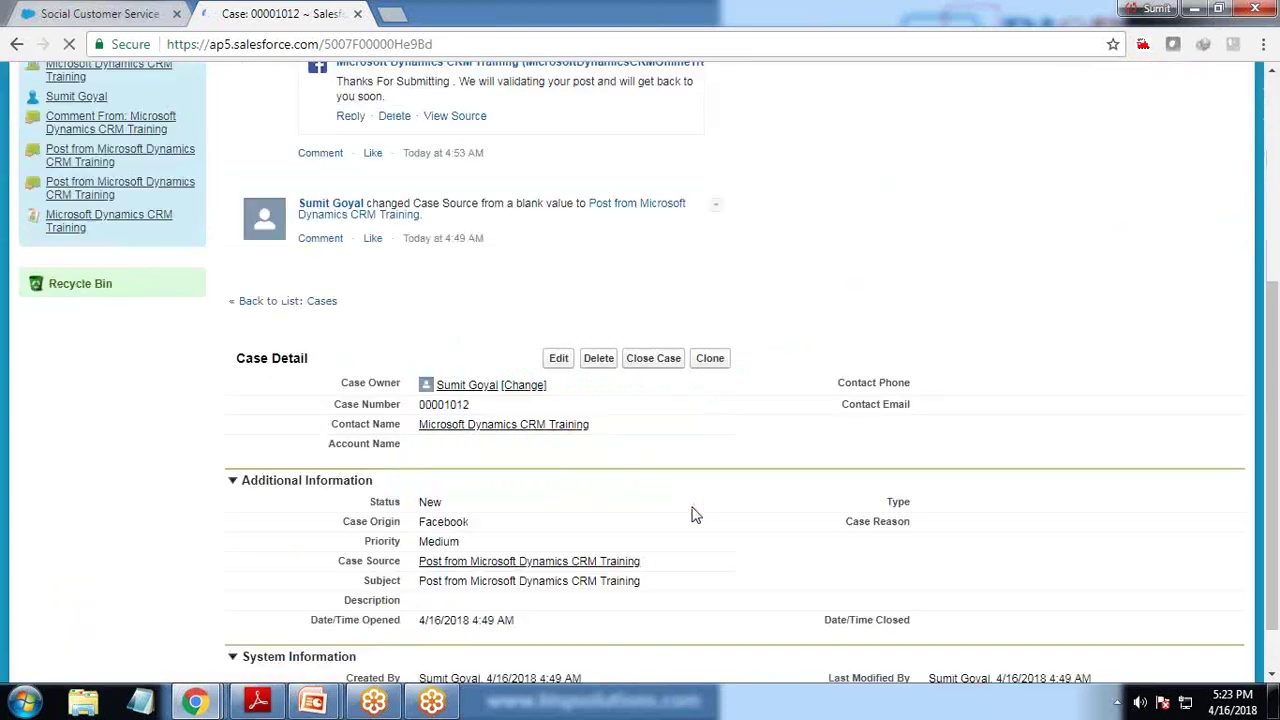
{"action": "scroll", "coordinate": [562, 535], "scroll_direction": "down", "scroll_amount": 6}
{"action": "scroll", "coordinate": [562, 535], "scroll_direction": "up", "scroll_amount": 2}
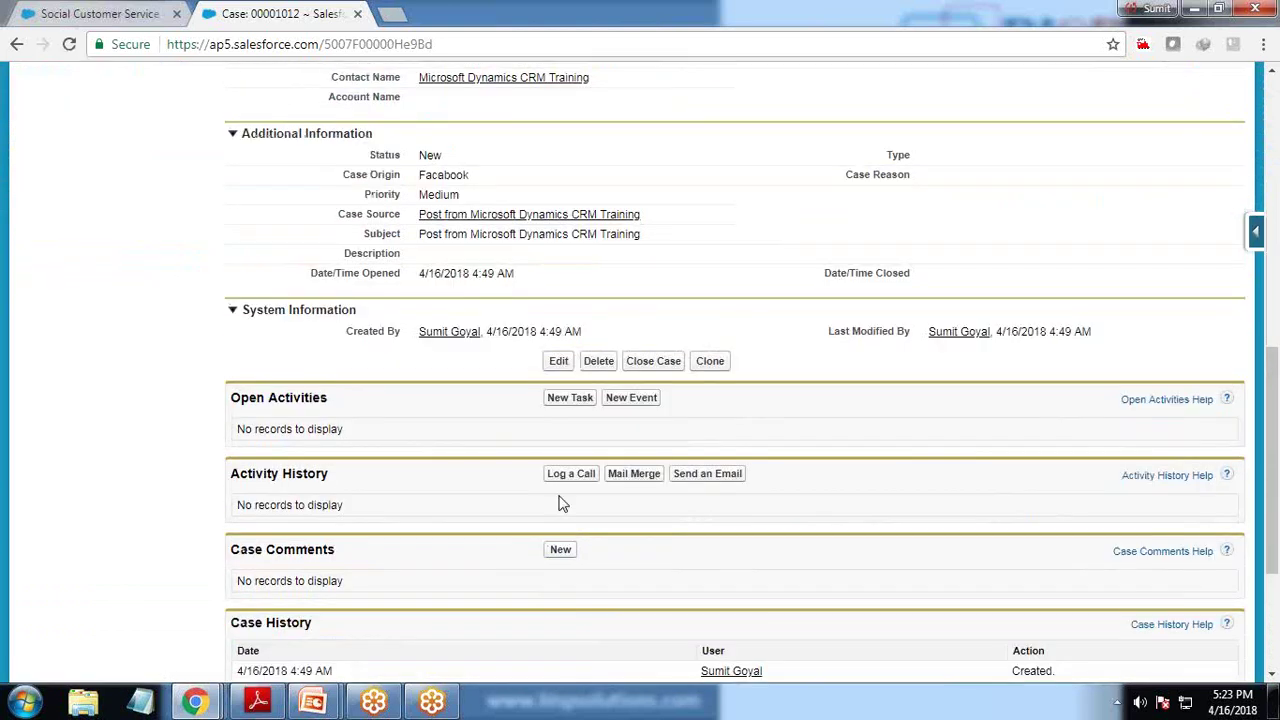
{"action": "scroll", "coordinate": [500, 470], "scroll_direction": "up", "scroll_amount": 6}
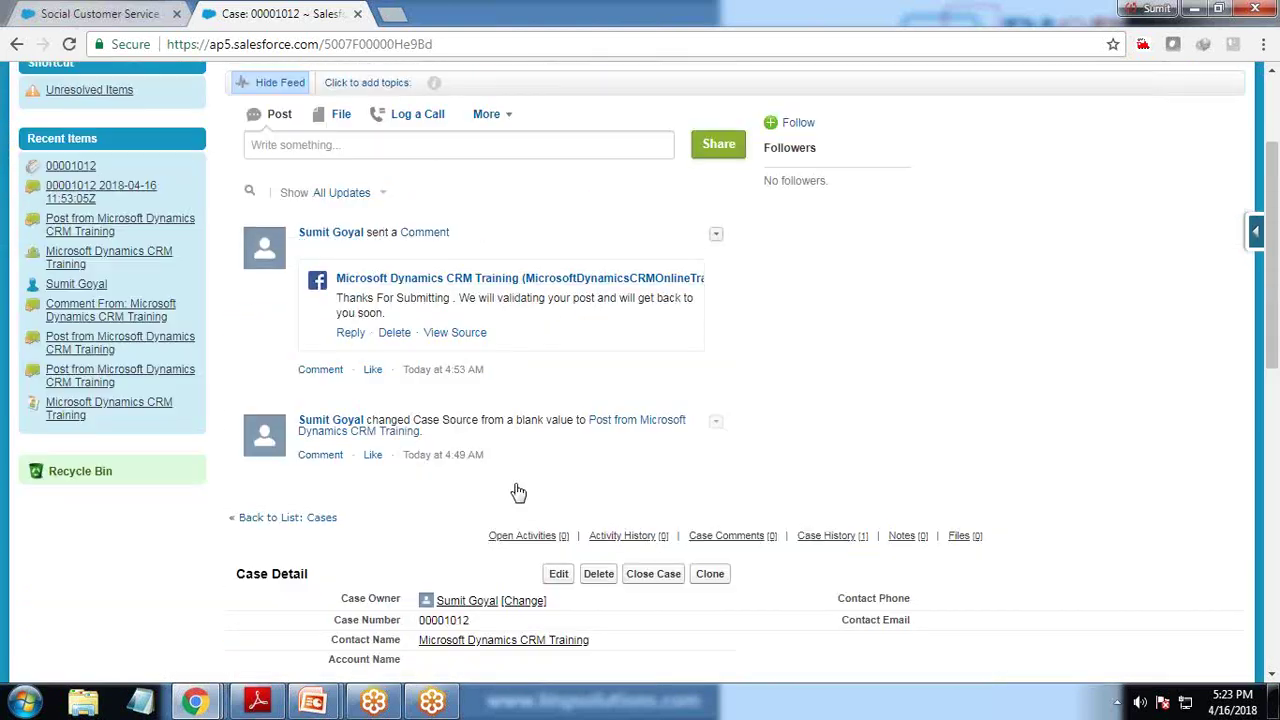
{"action": "left_click_drag", "start_coordinate": [469, 298], "coordinate": [686, 298]}
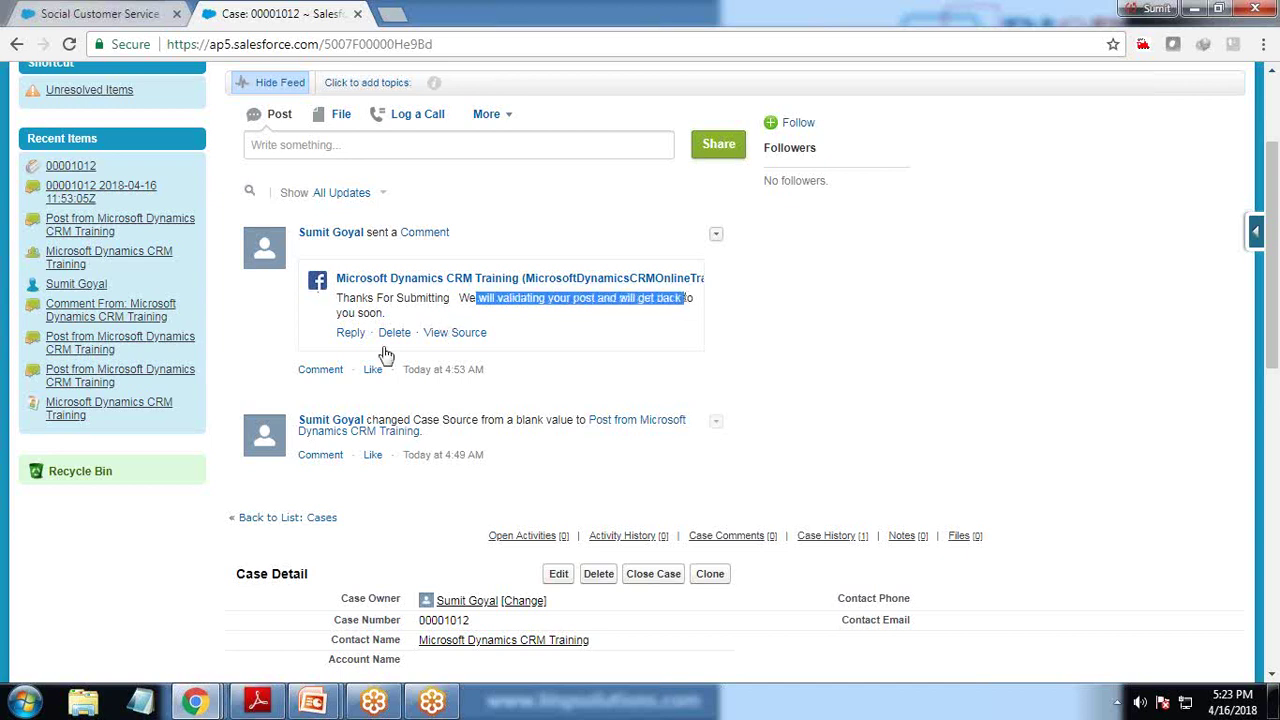
{"action": "mouse_move", "coordinate": [195, 706]}
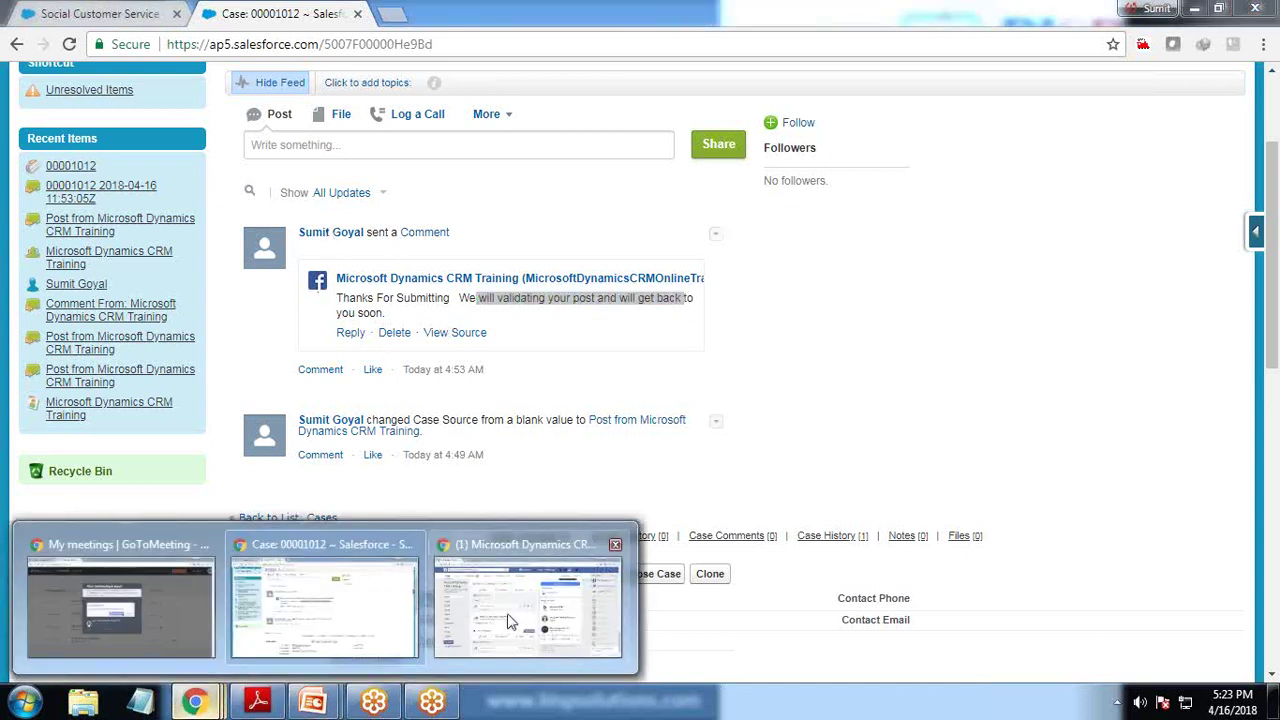
{"action": "left_click", "coordinate": [509, 617]}
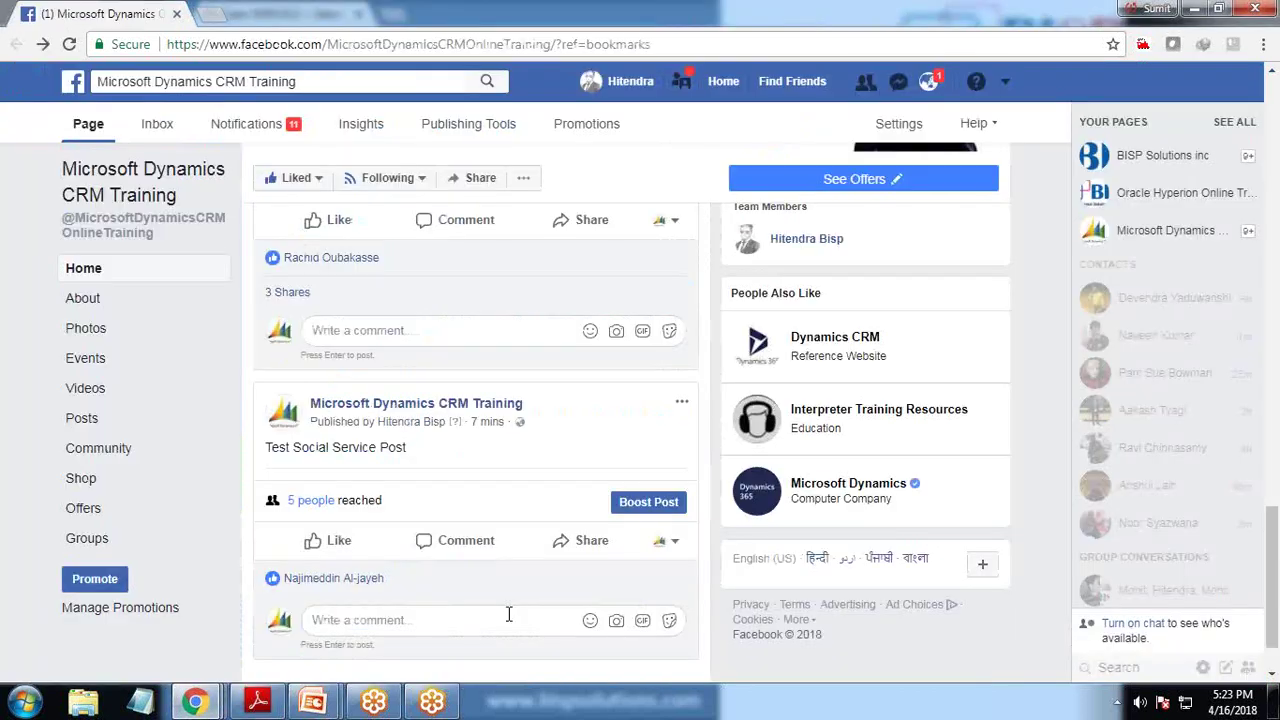
Reload Facebook and find the thank-you comment under Test Social Service Post.
{"action": "left_click", "coordinate": [69, 45]}
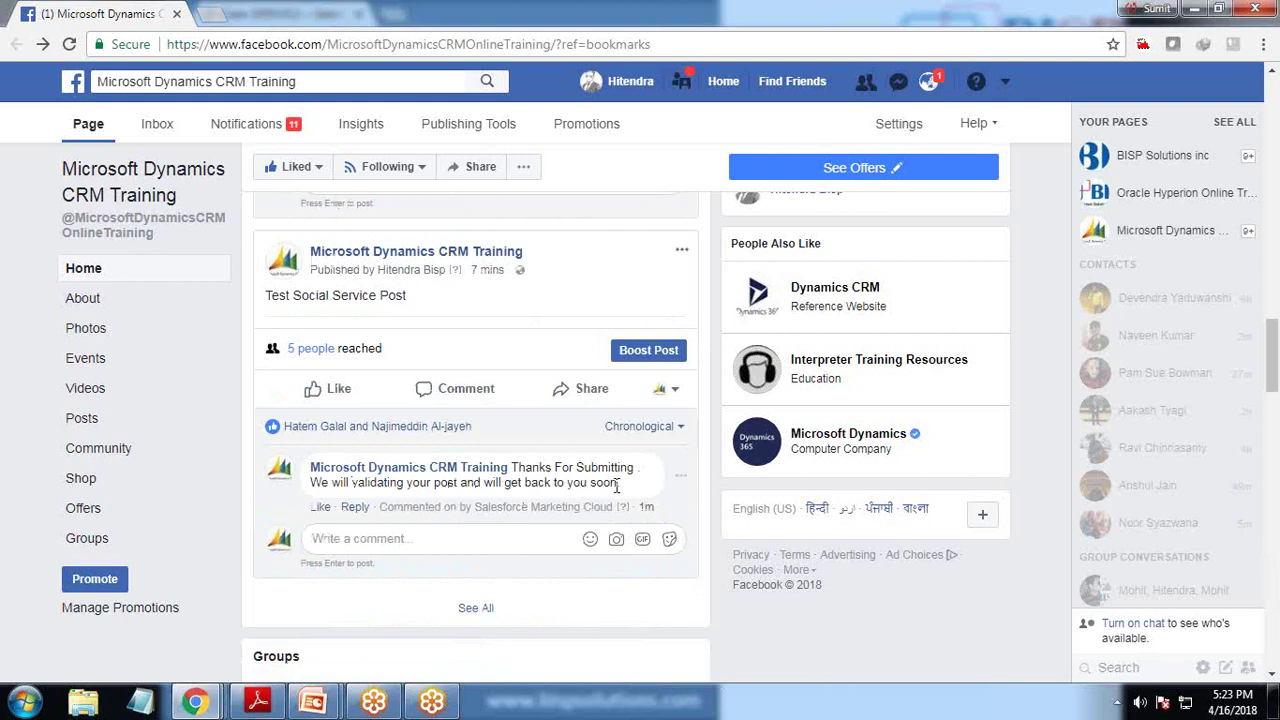
{"action": "left_click_drag", "start_coordinate": [621, 485], "coordinate": [510, 468]}
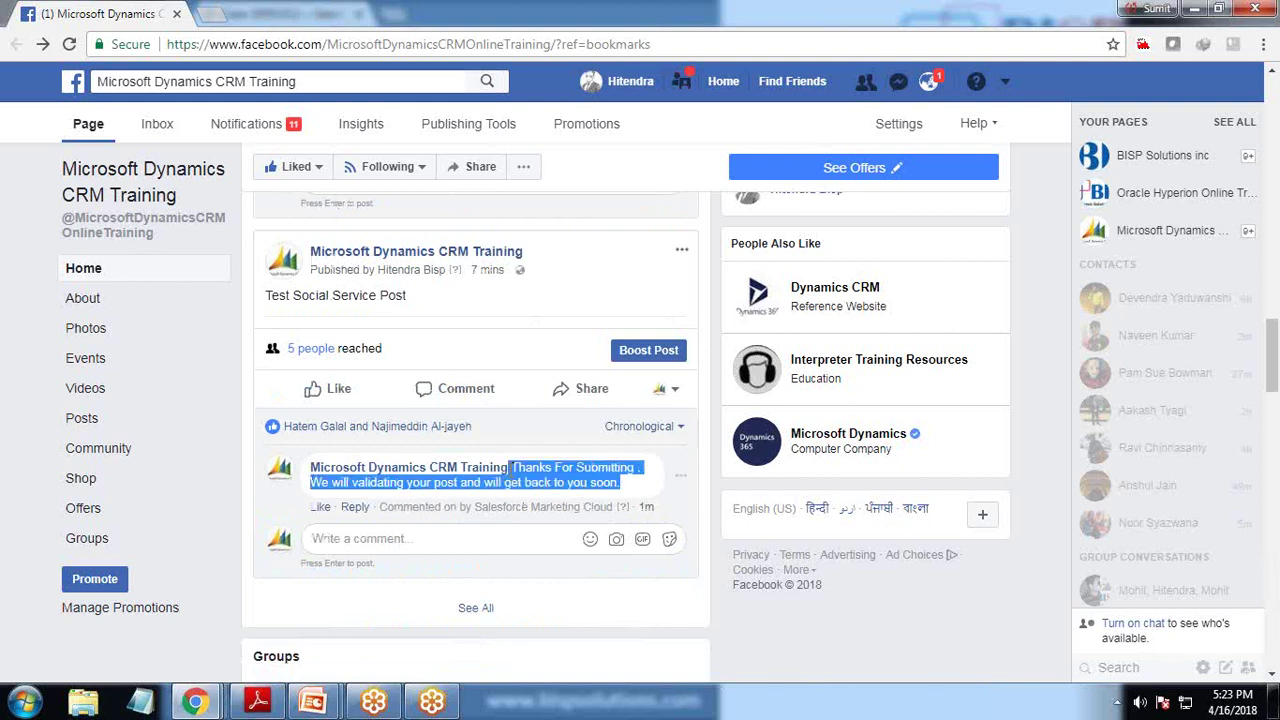